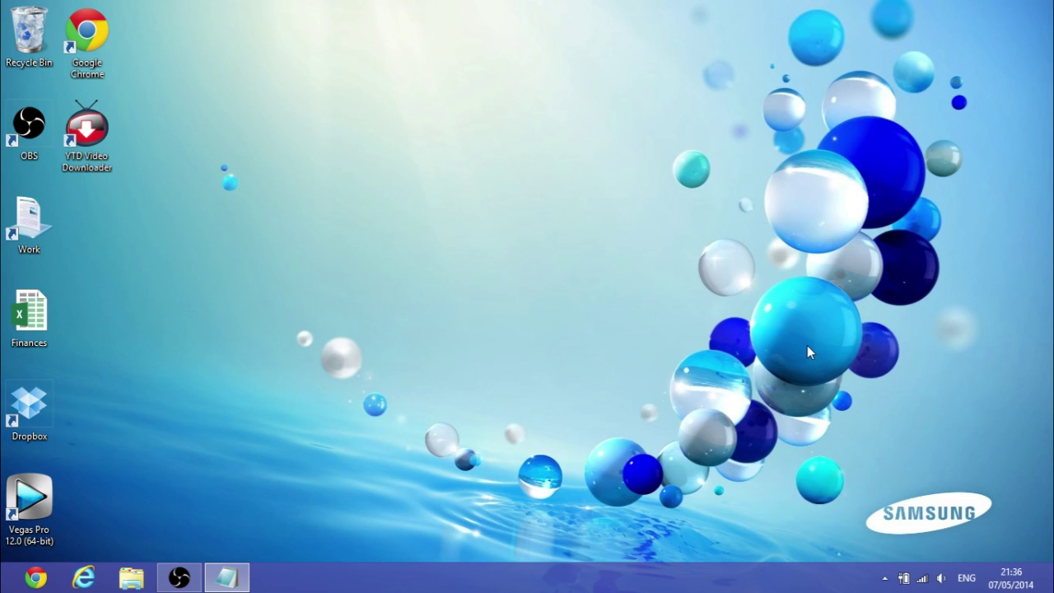
- Open the advanced power settings of the High performance power plan
{"action": "left_click", "coordinate": [286, 487]}
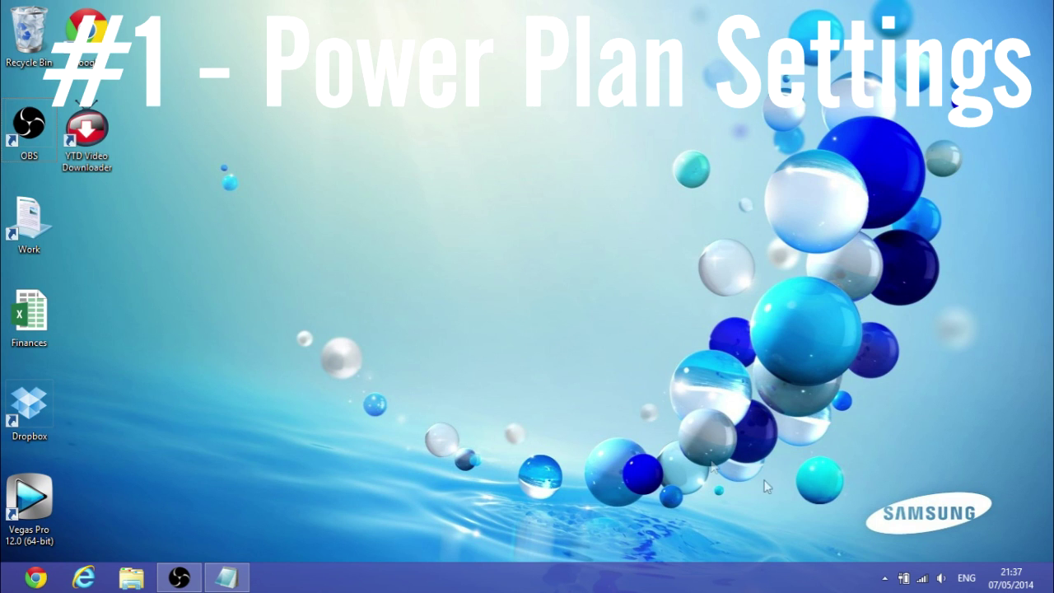
{"action": "left_click", "coordinate": [885, 580]}
{"action": "left_click", "coordinate": [906, 579]}
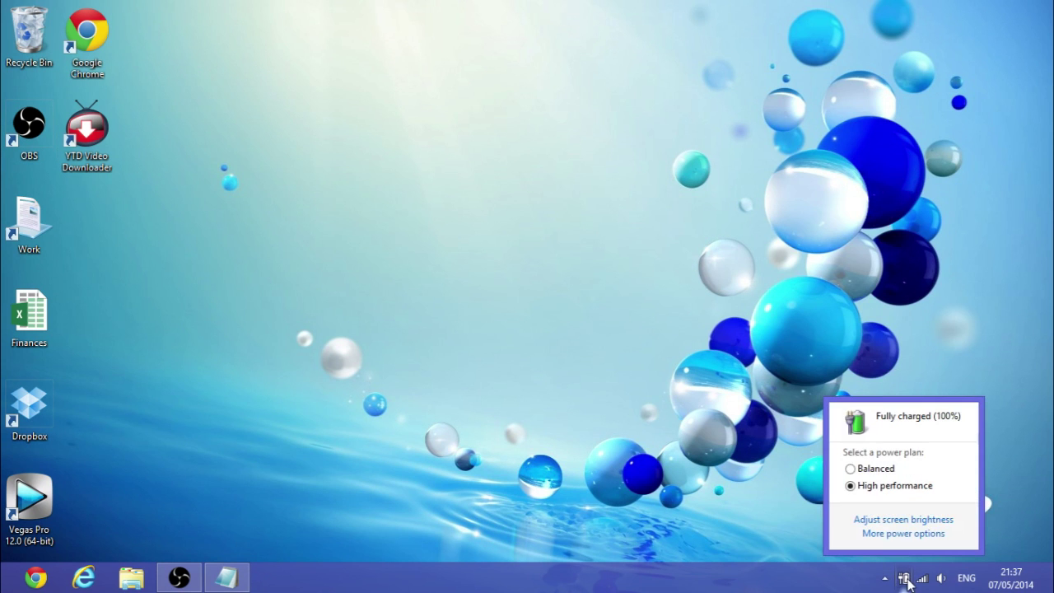
{"action": "left_click", "coordinate": [903, 534]}
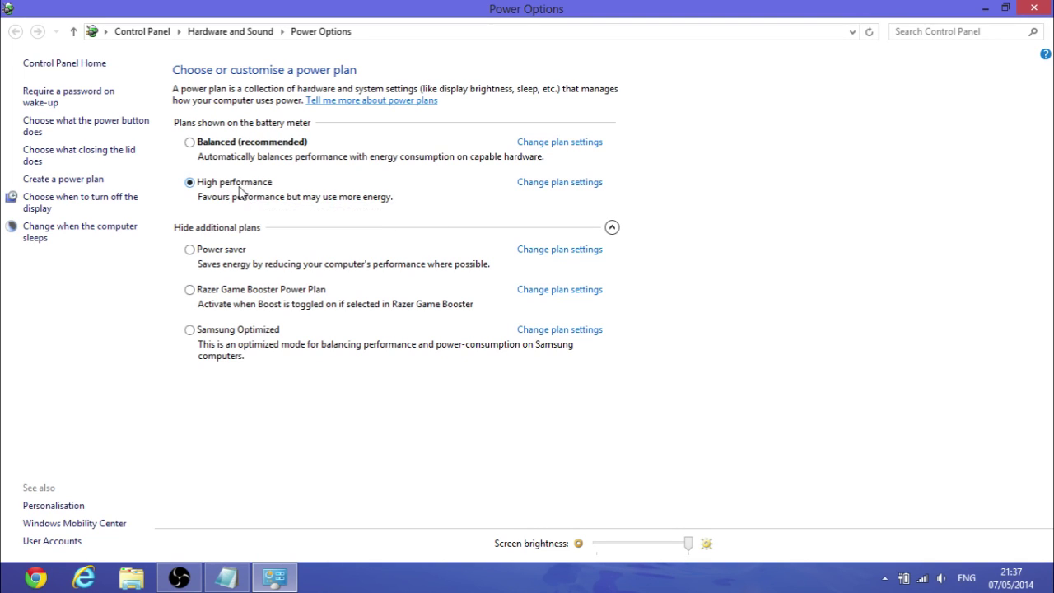
{"action": "left_click", "coordinate": [532, 183]}
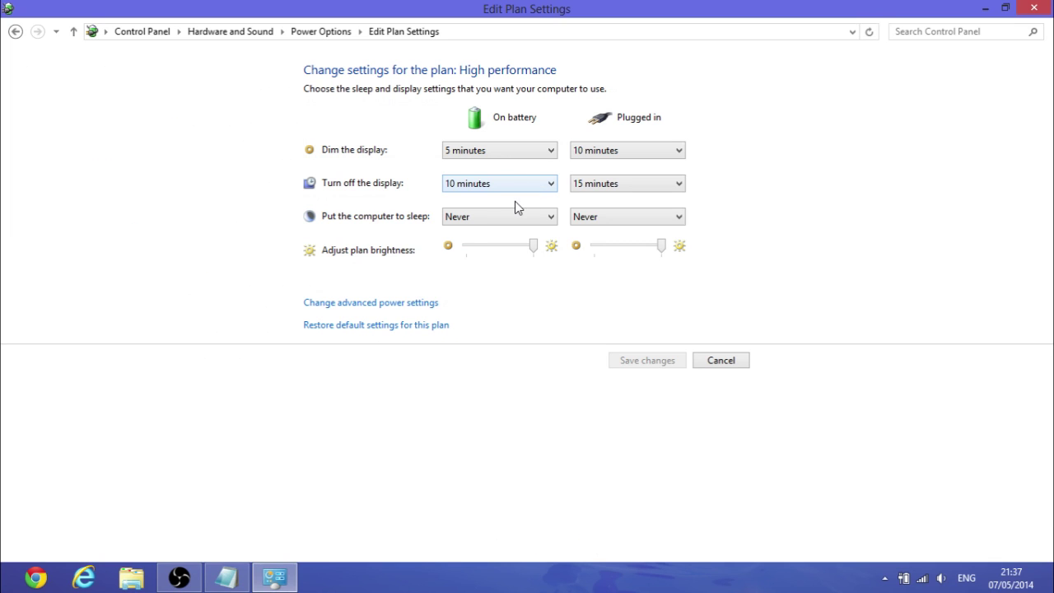
{"action": "left_click", "coordinate": [415, 305]}
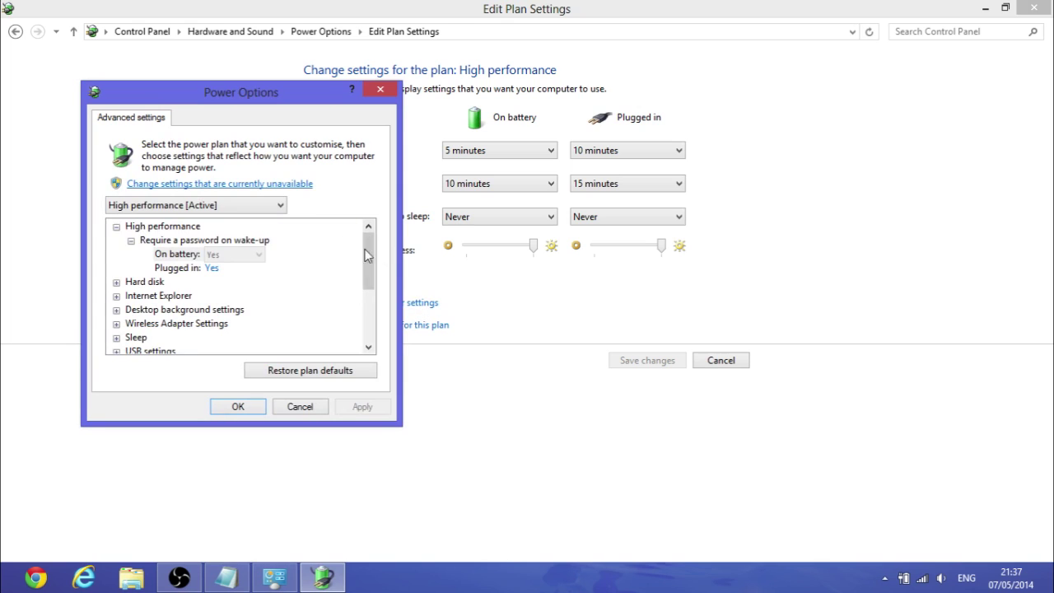
- Check the minimum and maximum processor state settings under Processor power management, then accept the advanced power settings
{"action": "left_click", "coordinate": [116, 226]}
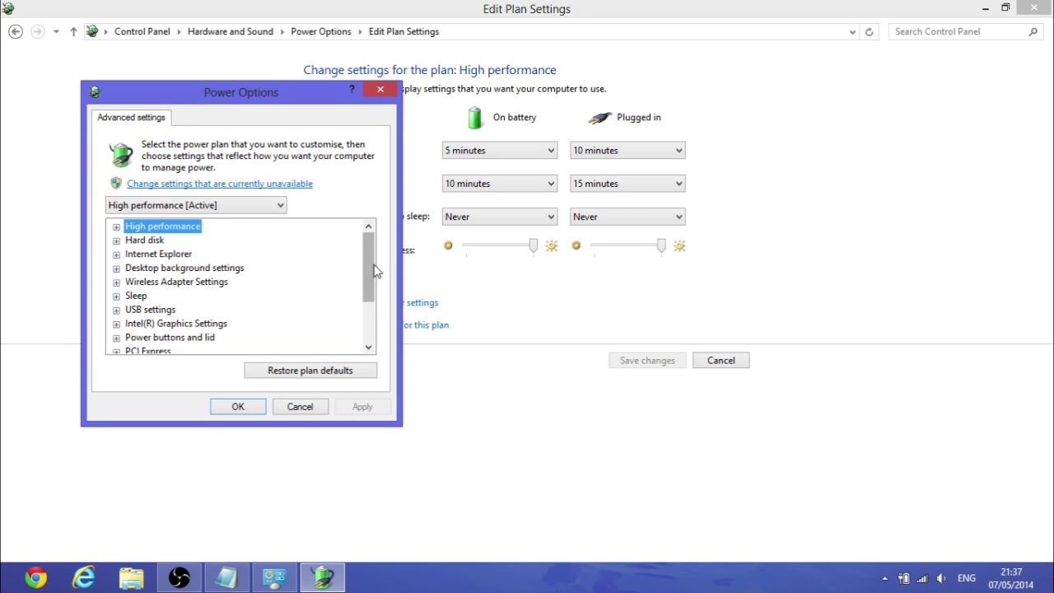
{"action": "left_click_drag", "start_coordinate": [370, 275], "coordinate": [372, 314]}
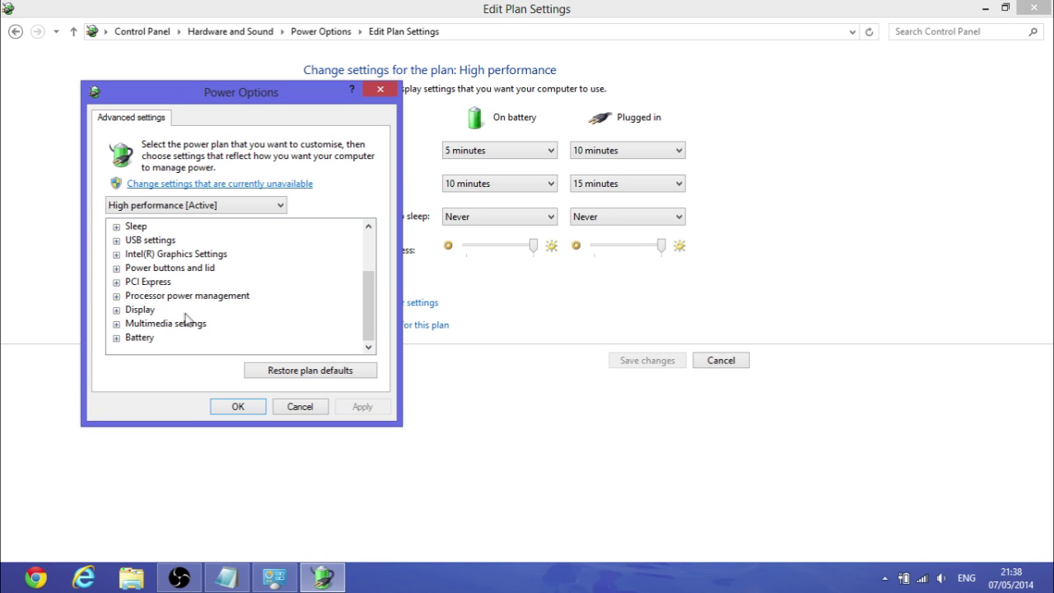
{"action": "left_click", "coordinate": [116, 296]}
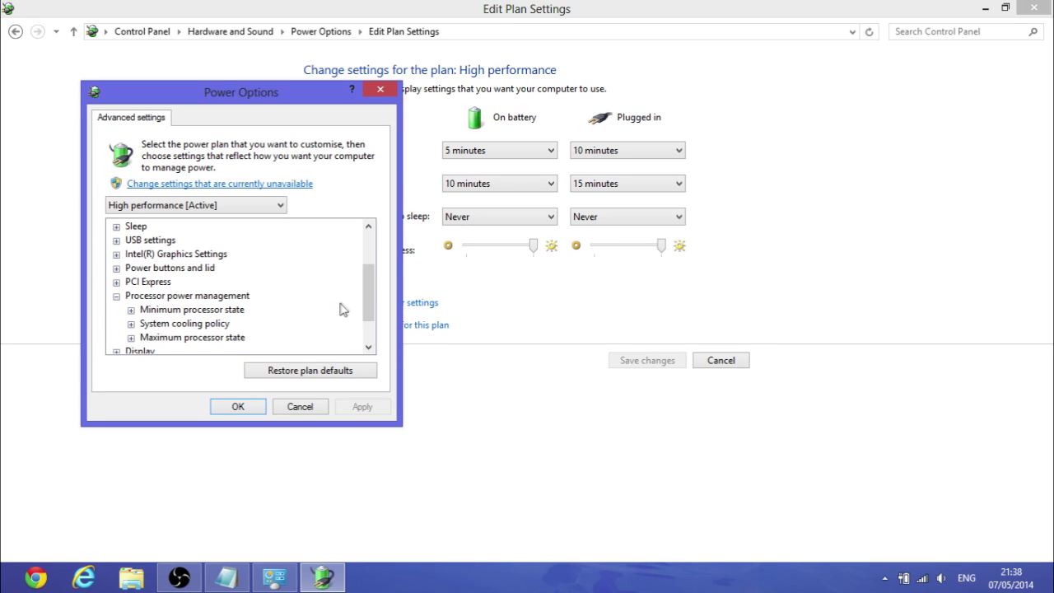
{"action": "scroll", "coordinate": [368, 300], "scroll_direction": "down", "scroll_amount": 1}
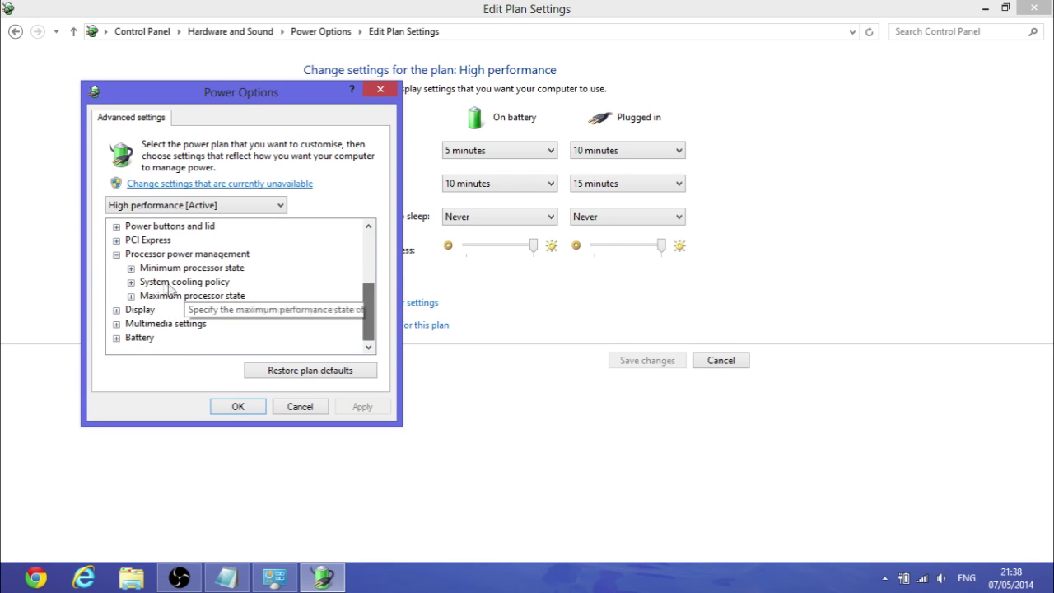
{"action": "left_click", "coordinate": [131, 269]}
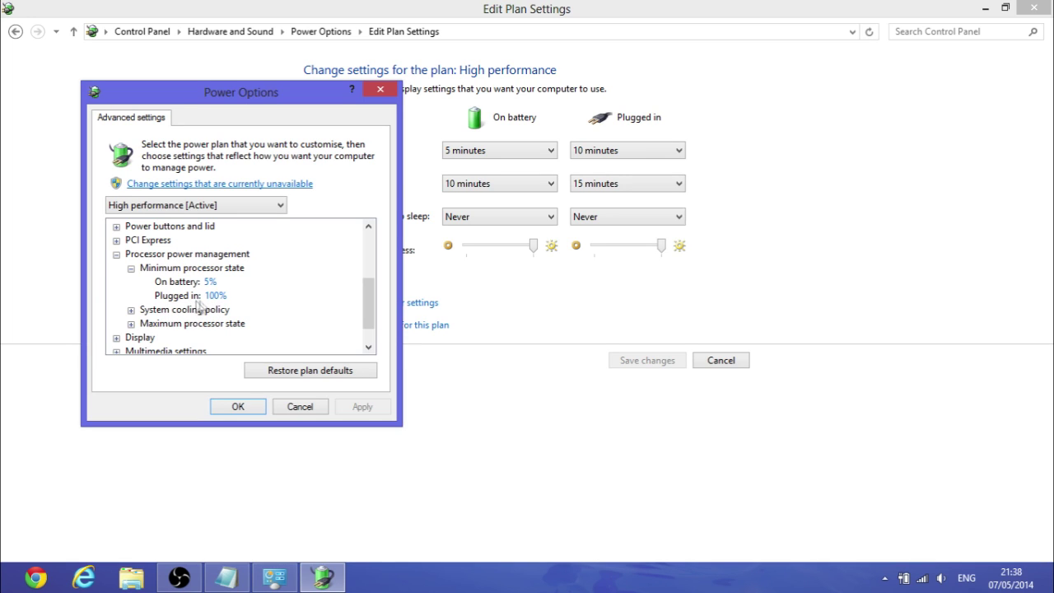
{"action": "left_click", "coordinate": [130, 268]}
{"action": "left_click", "coordinate": [130, 296]}
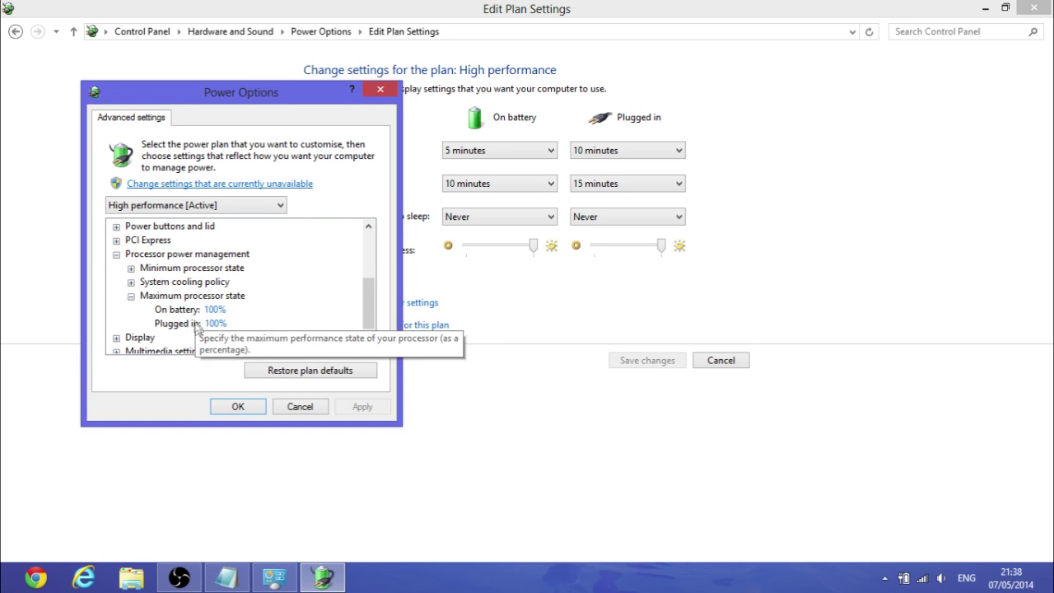
{"action": "left_click", "coordinate": [238, 407]}
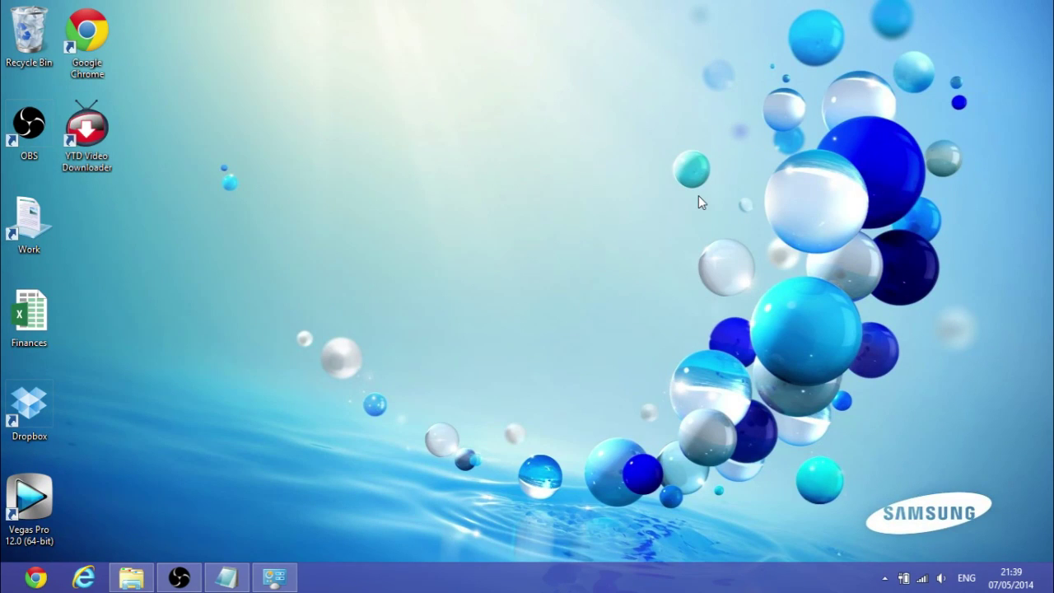
- Search the system settings for "device" and open Device Manager in a maximized window
{"action": "key", "text": "super"}
{"action": "type", "text": "device"}
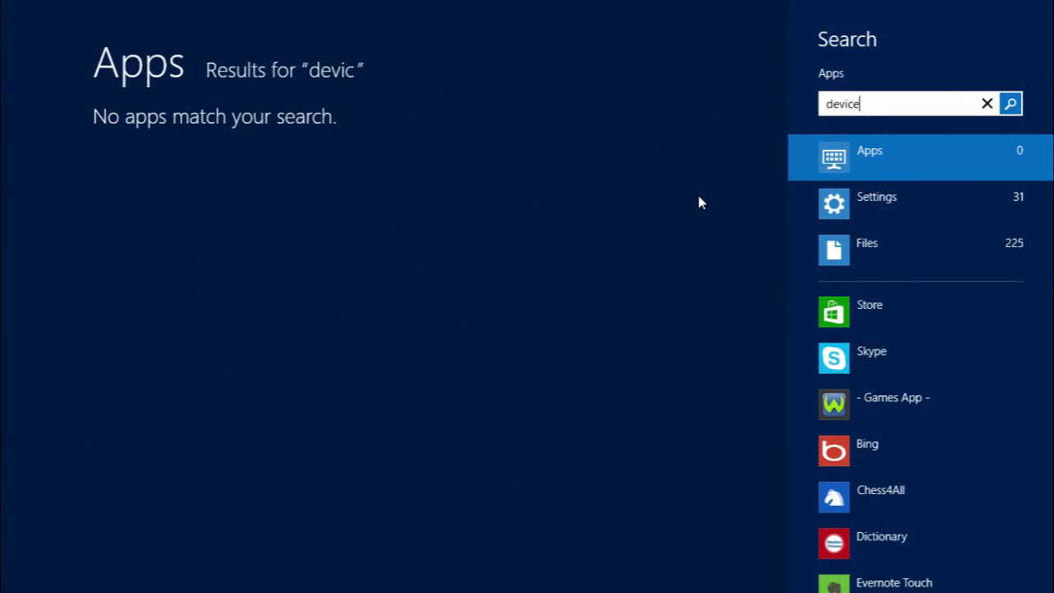
{"action": "left_click", "coordinate": [851, 211]}
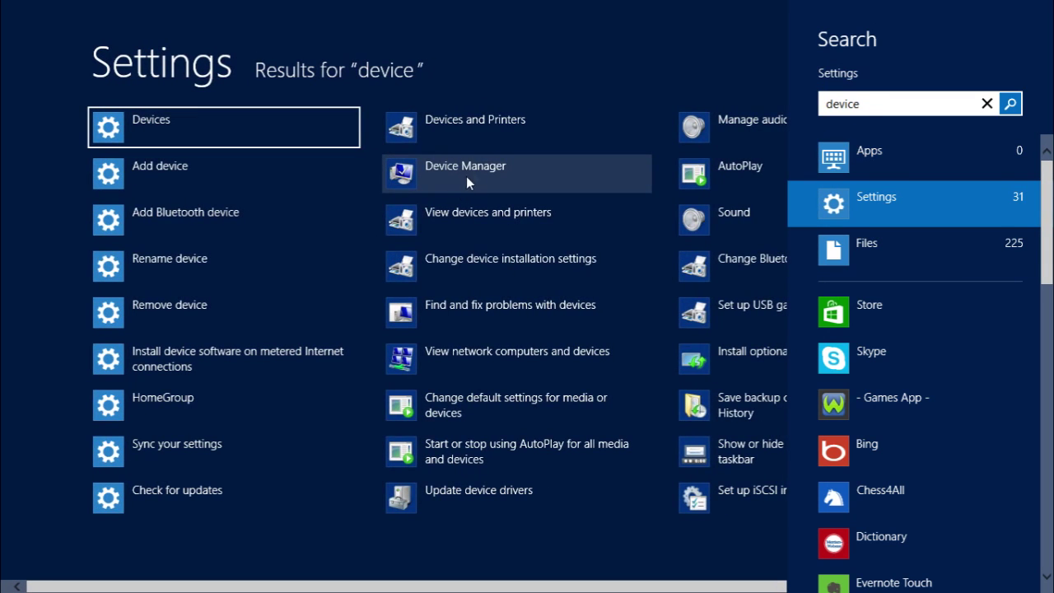
{"action": "left_click", "coordinate": [473, 177]}
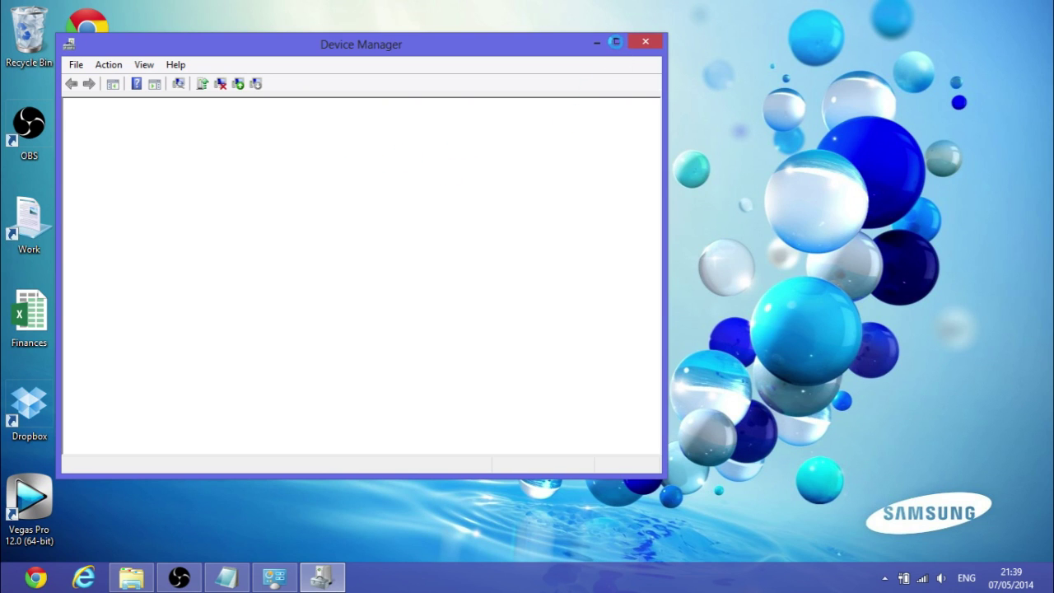
{"action": "left_click", "coordinate": [616, 41]}
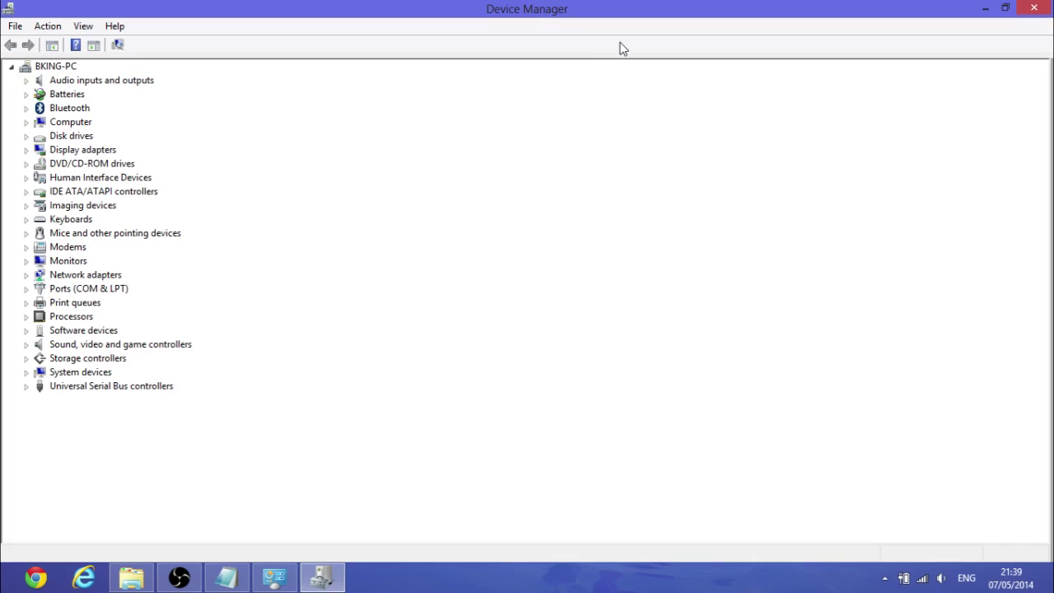
- Run an automatic search for updated driver software for the first Intel Core i5-2410M processor entry, then dismiss the wizard
{"action": "left_click", "coordinate": [25, 316]}
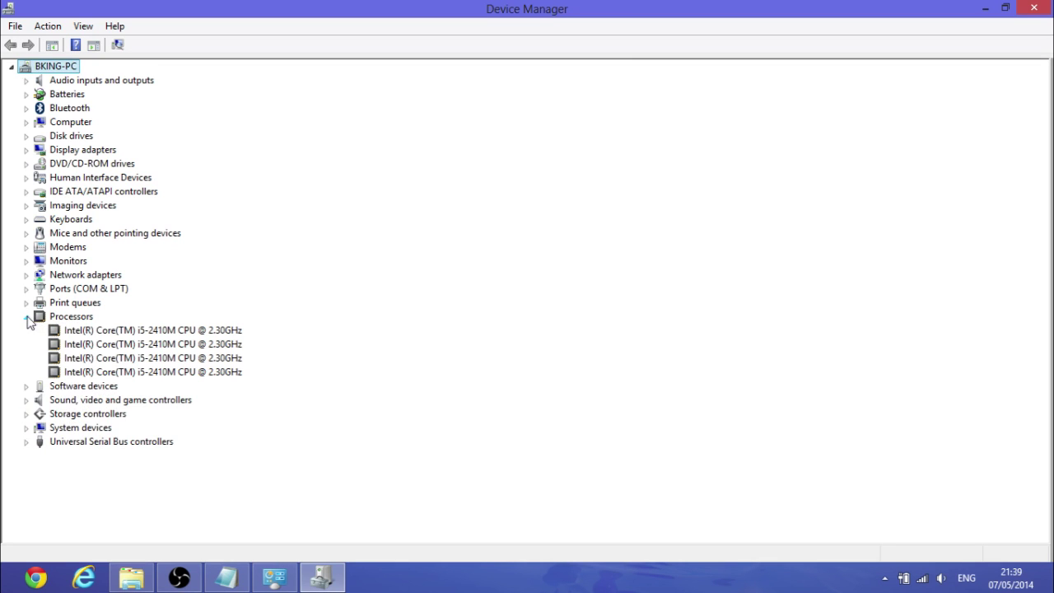
{"action": "right_click", "coordinate": [96, 330]}
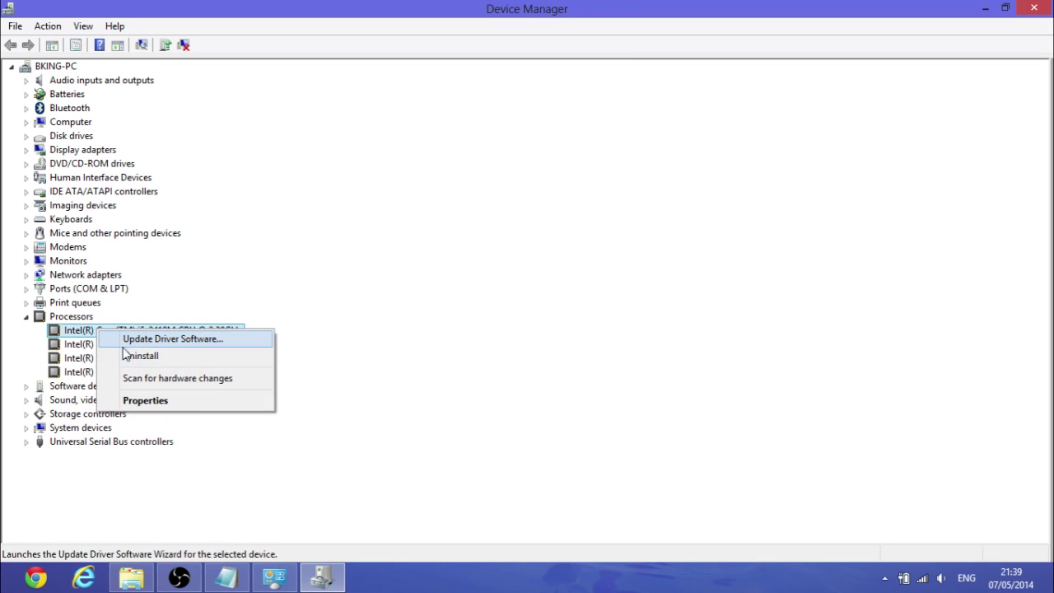
{"action": "left_click", "coordinate": [136, 339]}
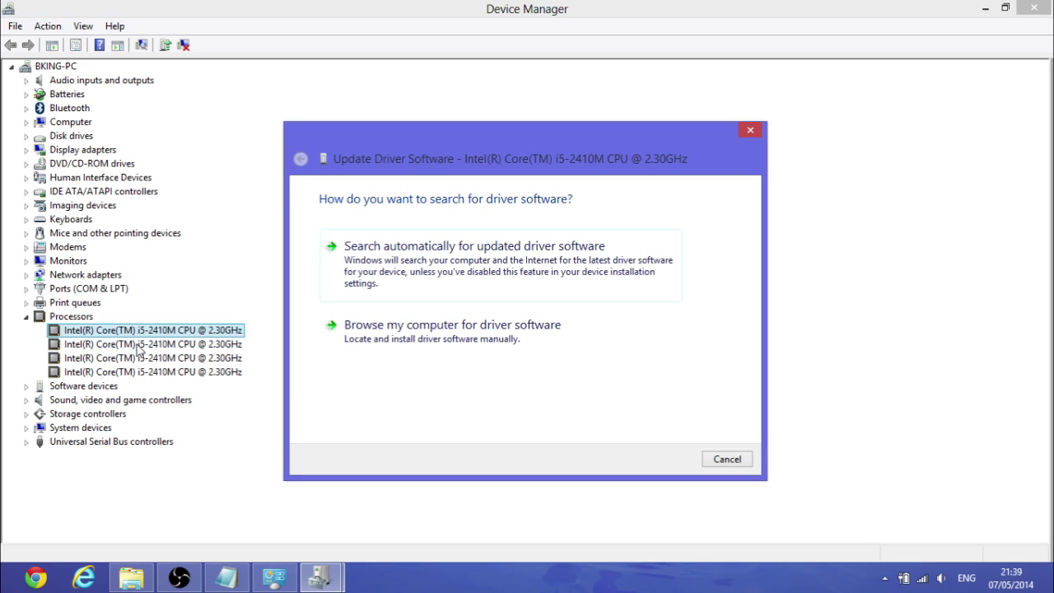
{"action": "left_click", "coordinate": [488, 291]}
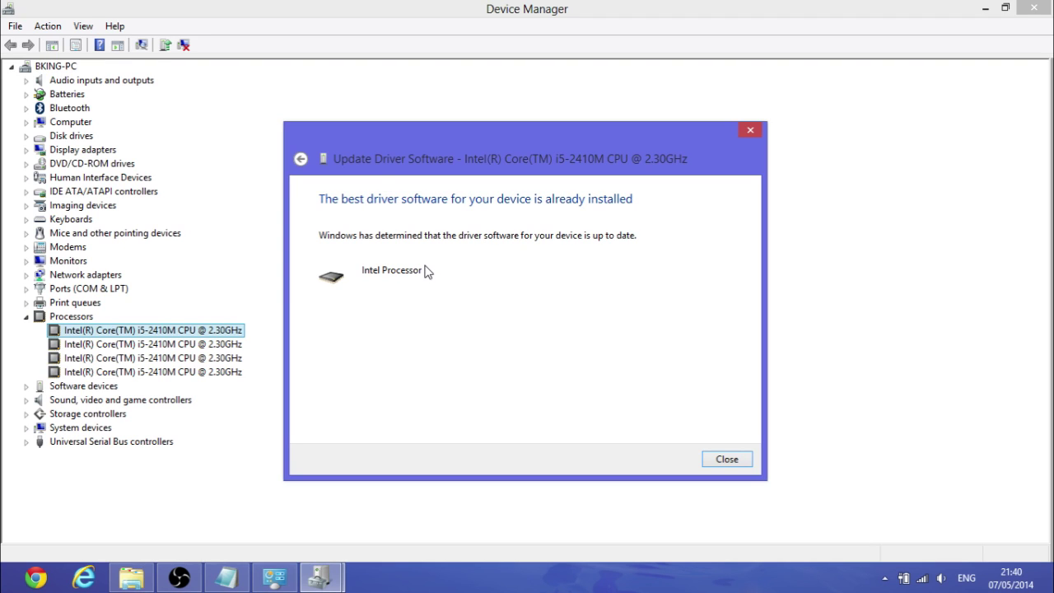
{"action": "left_click", "coordinate": [715, 463]}
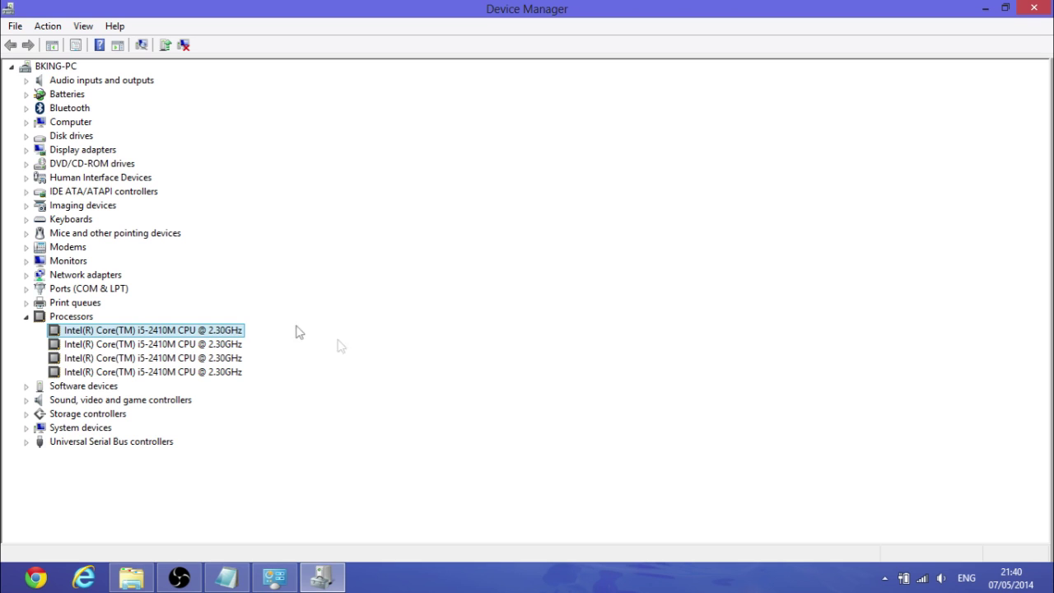
- Check the driver version in the first processor's properties and close the properties dialog
{"action": "right_click", "coordinate": [188, 327]}
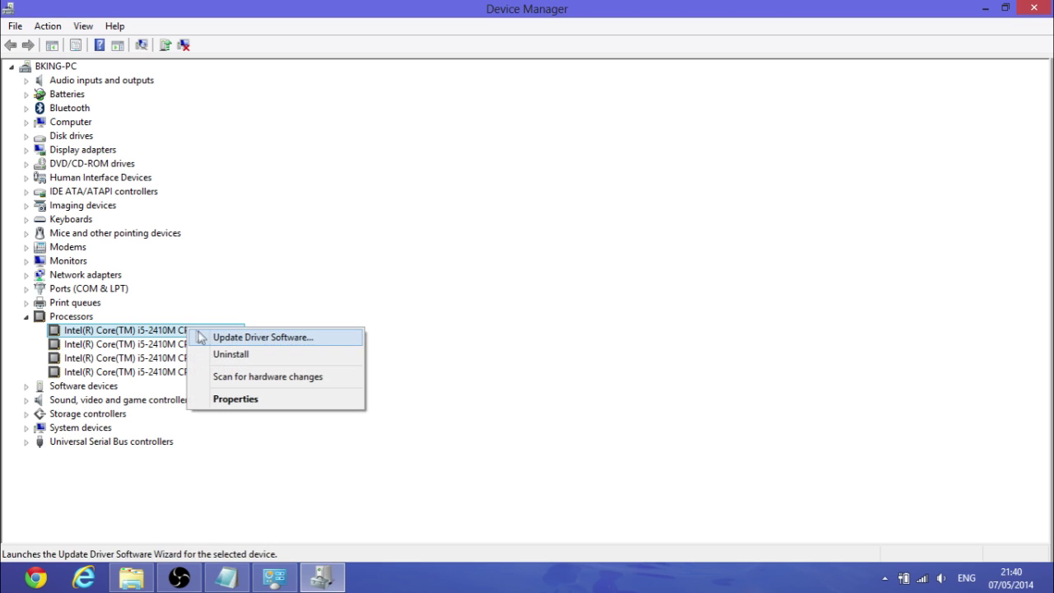
{"action": "left_click", "coordinate": [222, 400]}
{"action": "left_click", "coordinate": [429, 146]}
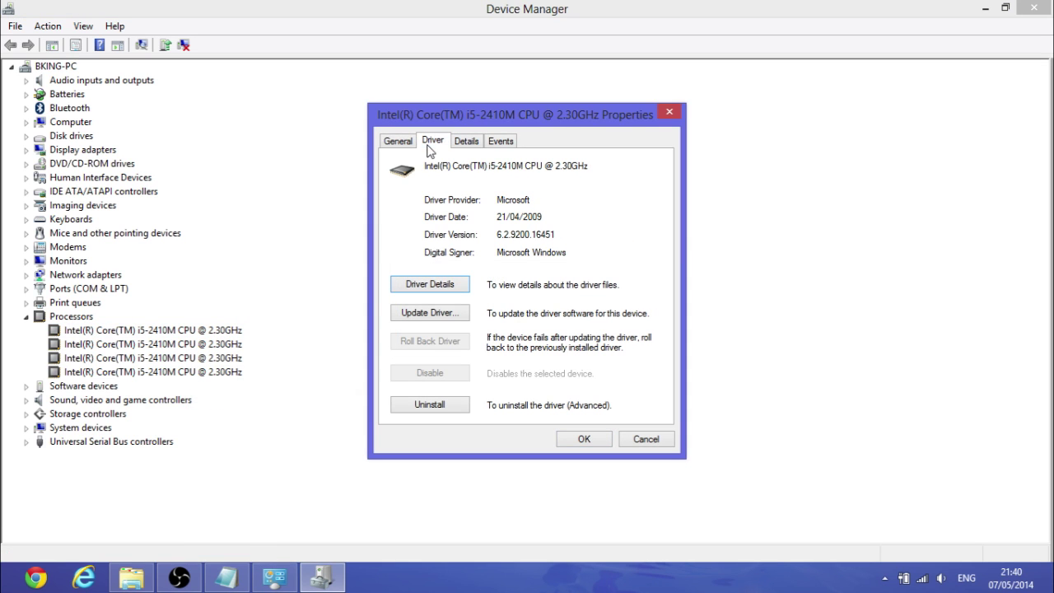
{"action": "left_click_drag", "start_coordinate": [501, 235], "coordinate": [542, 239]}
{"action": "left_click", "coordinate": [542, 237]}
{"action": "left_click", "coordinate": [586, 440]}
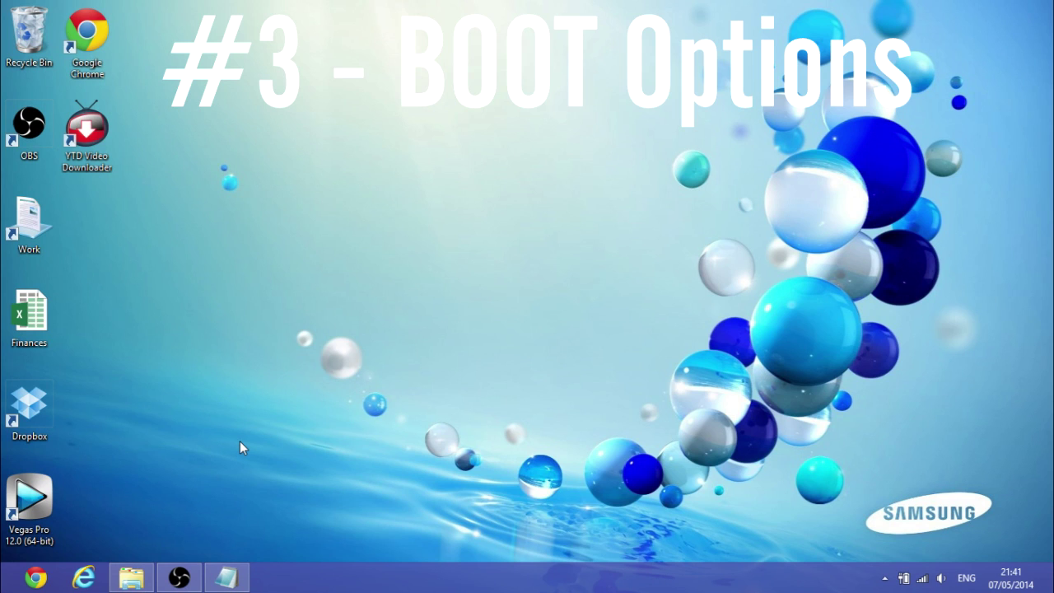
- Launch System Configuration by running msconfig and open the advanced boot options for Windows 8
{"action": "key", "text": "super"}
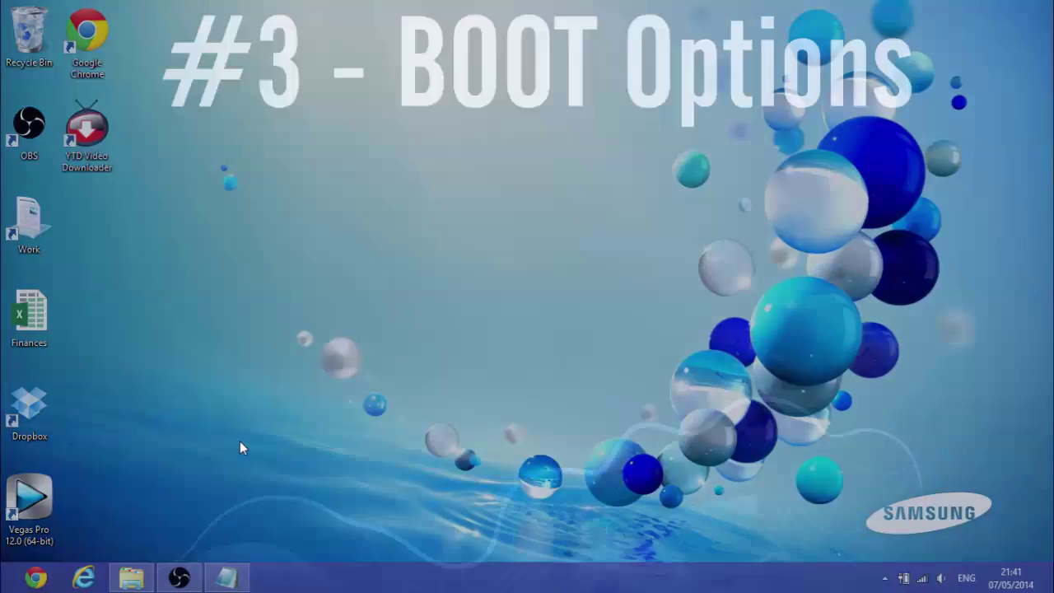
{"action": "type", "text": "run"}
{"action": "key", "text": "Return"}
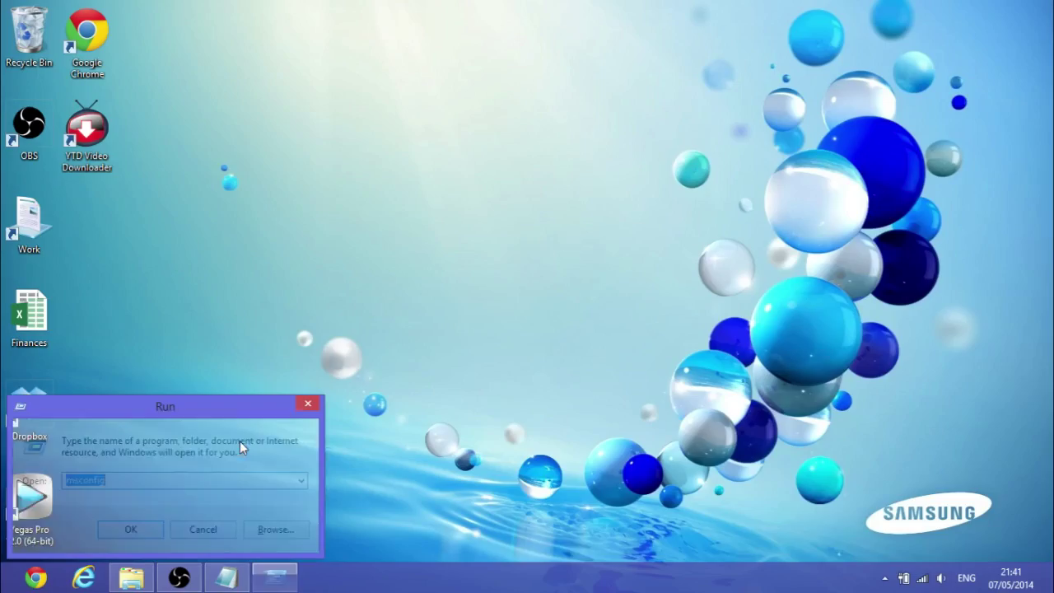
{"action": "type", "text": "msconfig"}
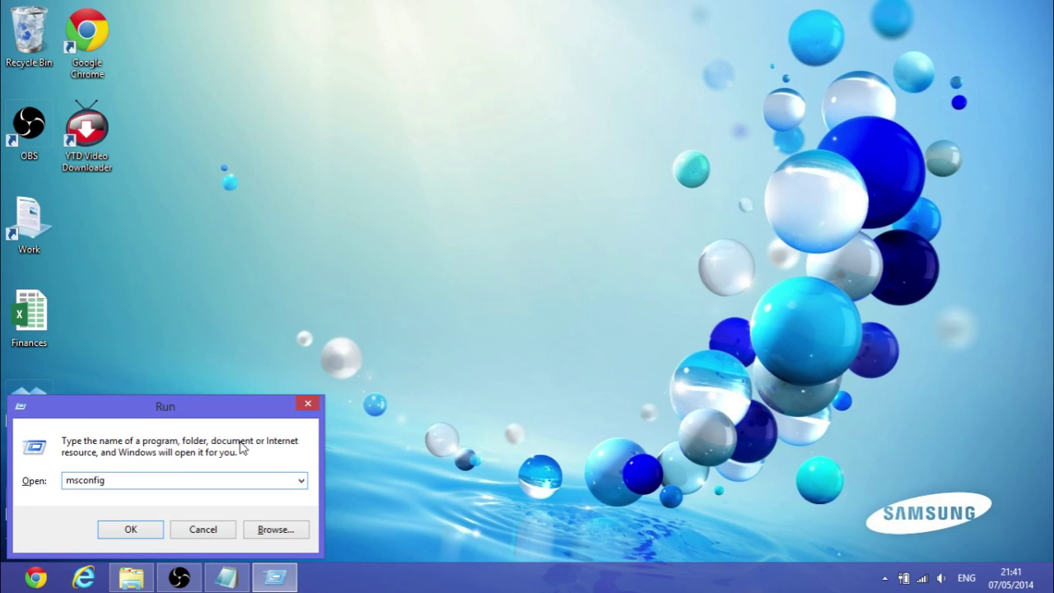
{"action": "key", "text": "Return"}
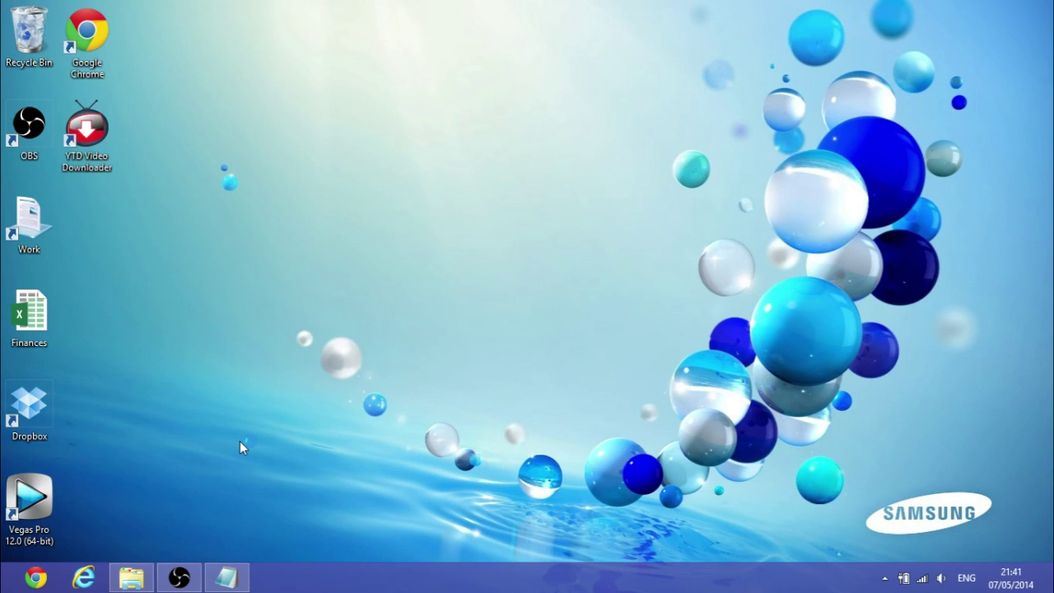
{"action": "left_click", "coordinate": [368, 169]}
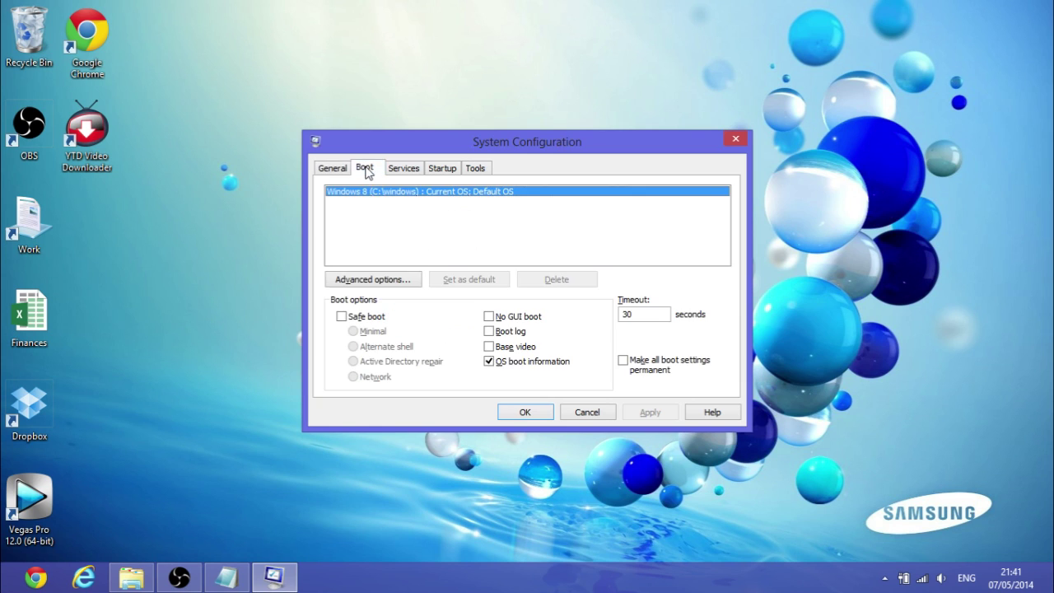
{"action": "left_click", "coordinate": [377, 281]}
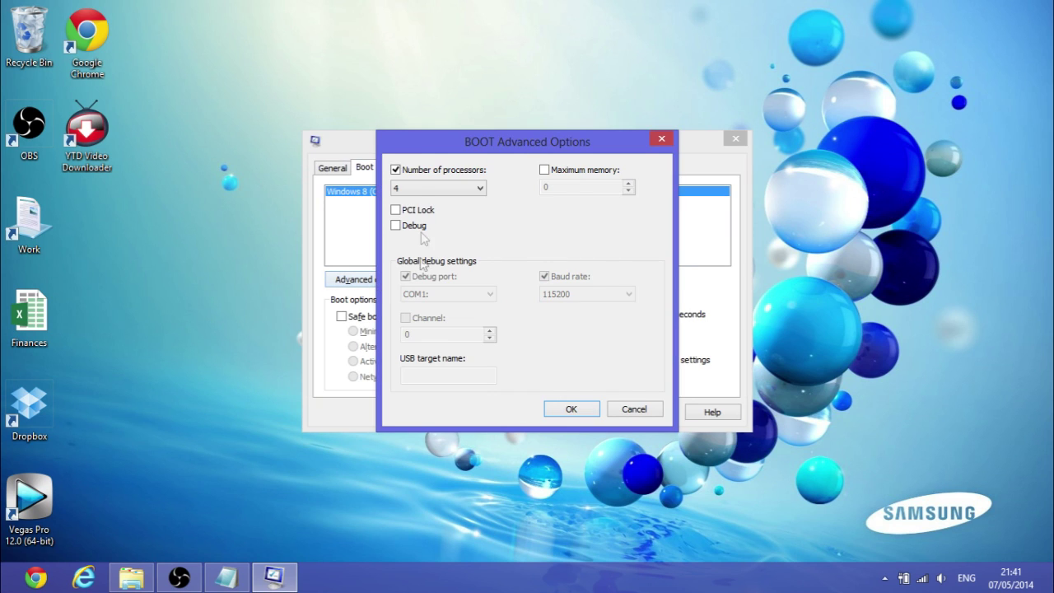
- Set the number of boot processors to 4 and enable the maximum memory option
{"action": "left_click", "coordinate": [431, 188]}
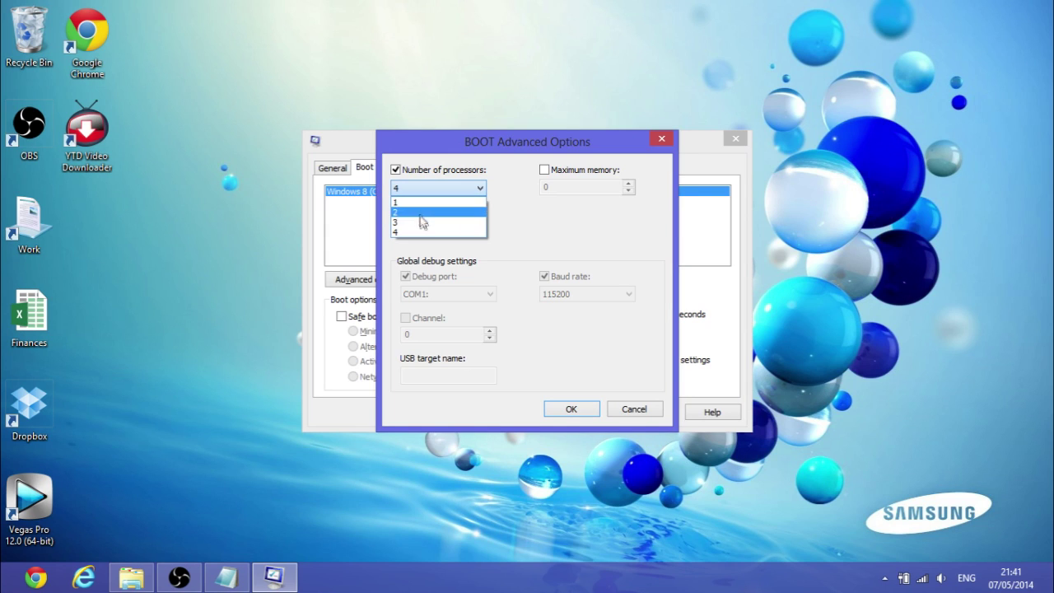
{"action": "left_click", "coordinate": [421, 233]}
{"action": "left_click", "coordinate": [426, 193]}
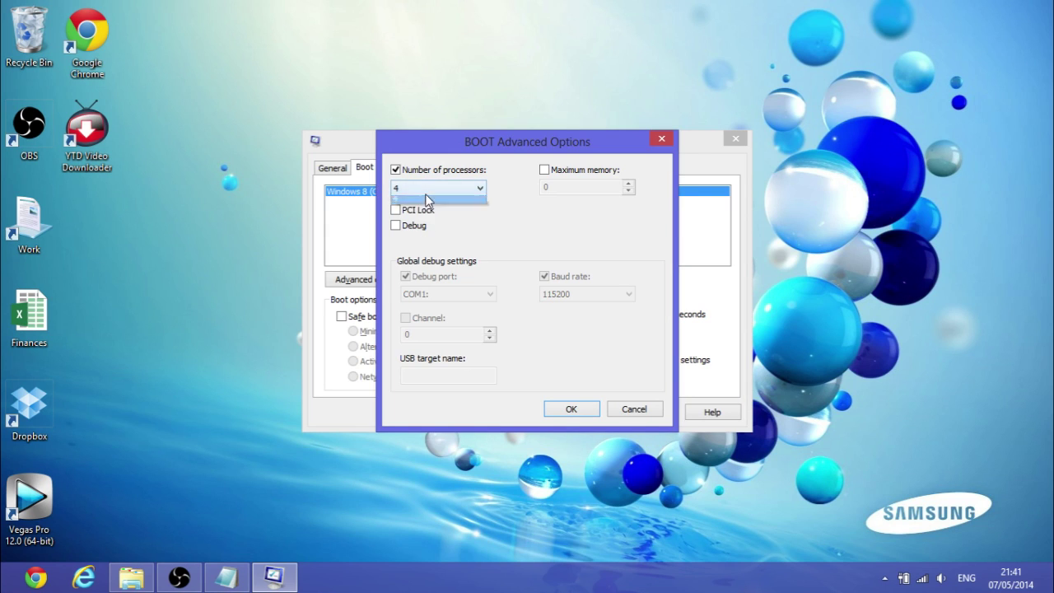
{"action": "left_click", "coordinate": [422, 233]}
{"action": "left_click", "coordinate": [424, 188]}
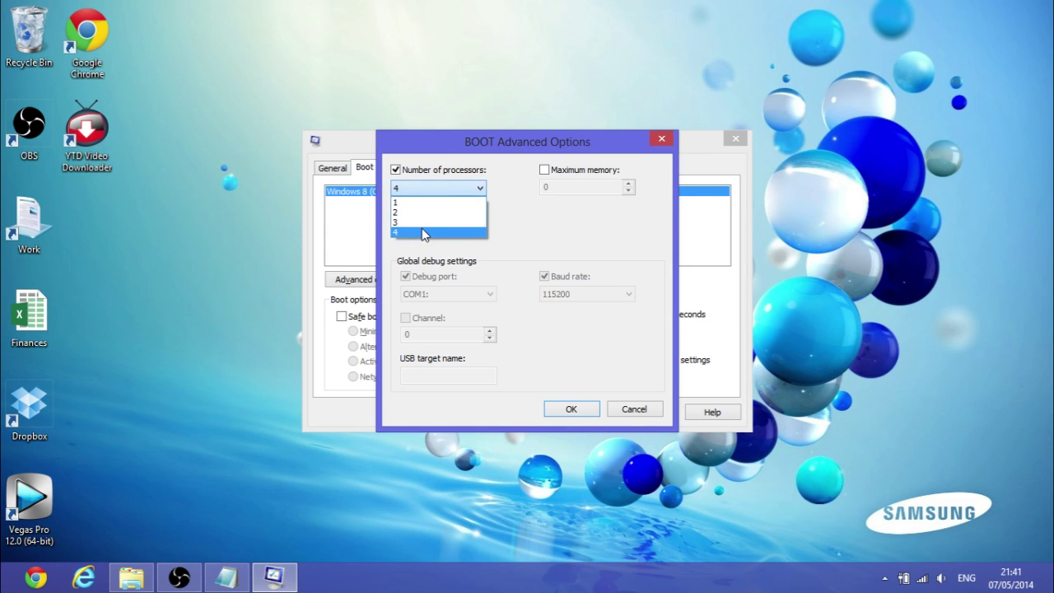
{"action": "left_click", "coordinate": [423, 233]}
{"action": "left_click", "coordinate": [427, 190]}
{"action": "left_click", "coordinate": [420, 234]}
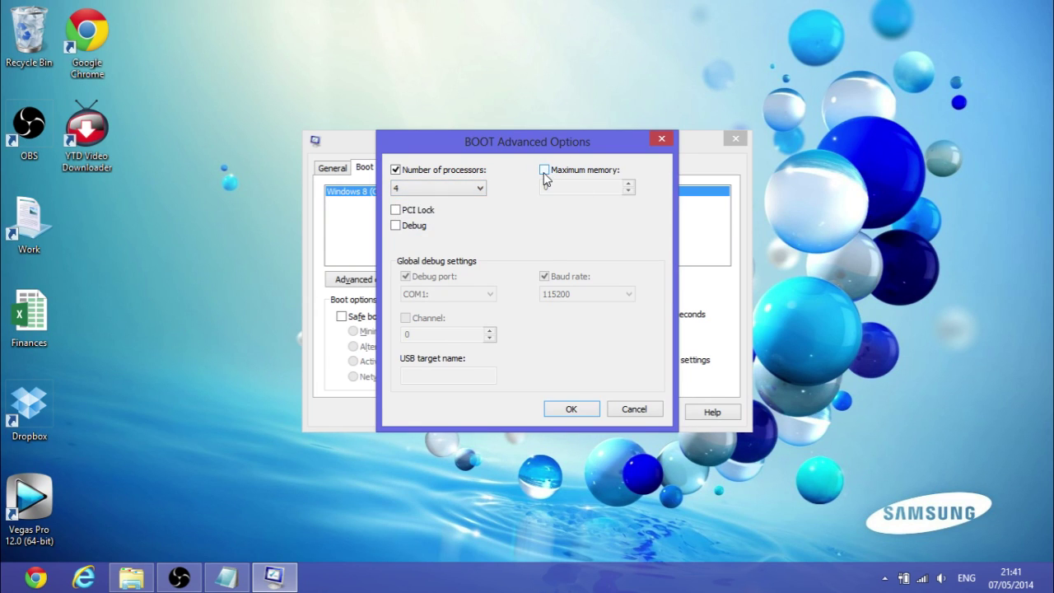
{"action": "left_click", "coordinate": [545, 170]}
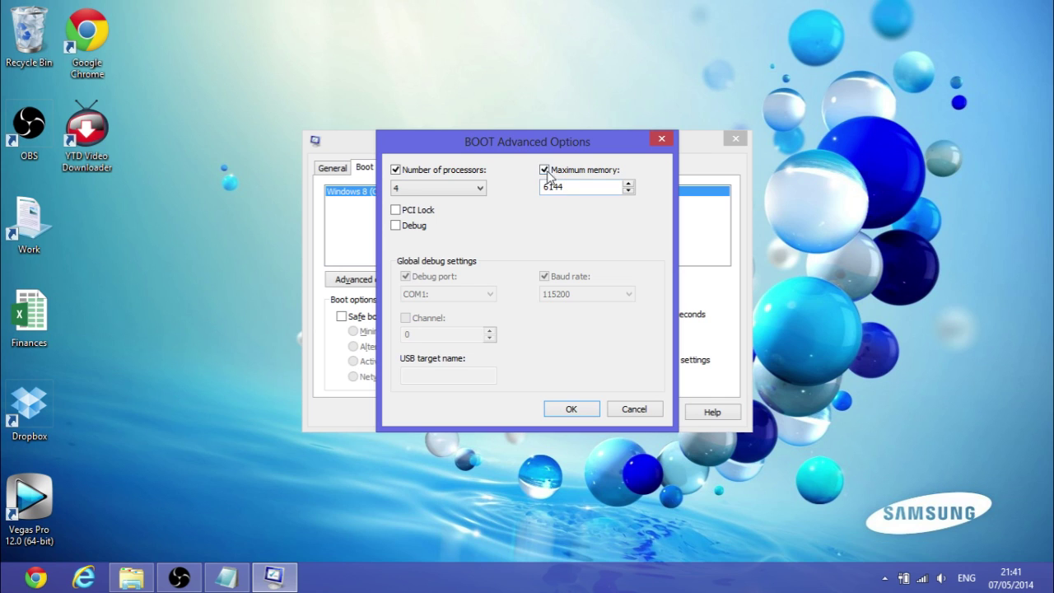
- Disable the maximum memory option, apply the boot configuration changes, and exit System Configuration without restarting
{"action": "left_click", "coordinate": [544, 170]}
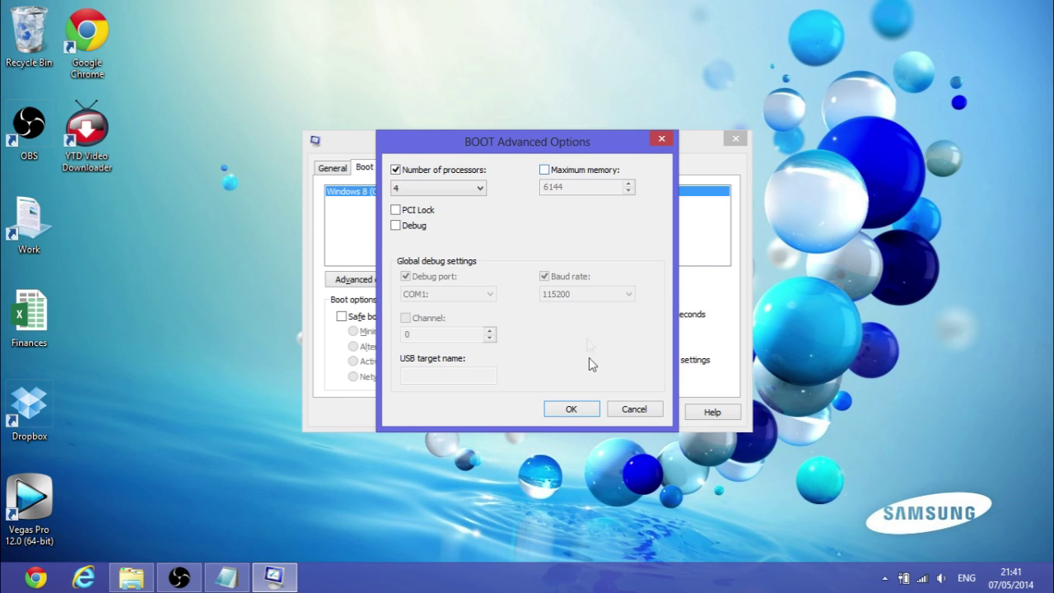
{"action": "left_click", "coordinate": [577, 409]}
{"action": "left_click", "coordinate": [650, 412]}
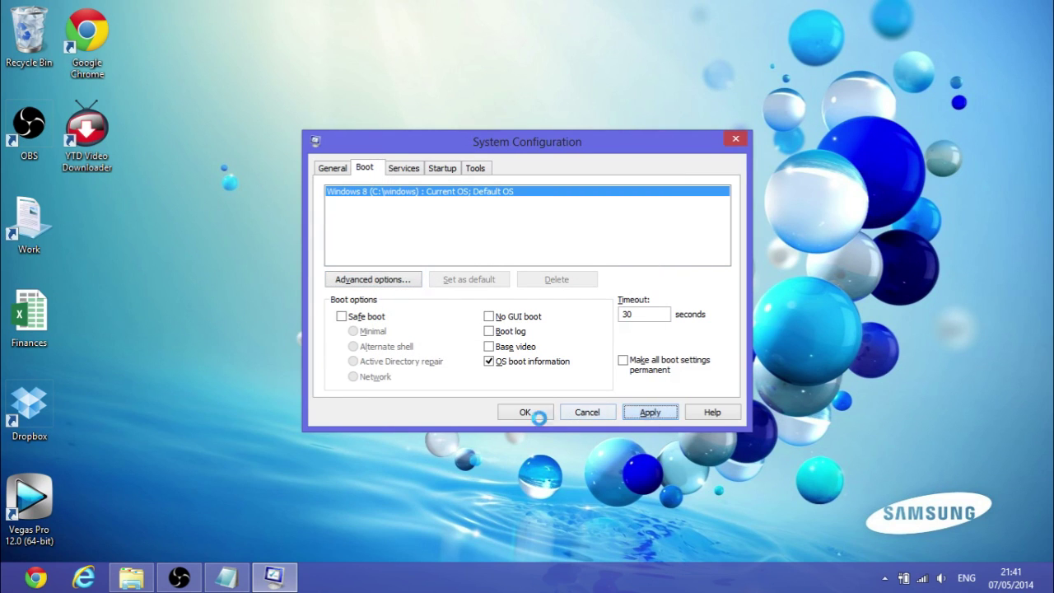
{"action": "left_click", "coordinate": [538, 414]}
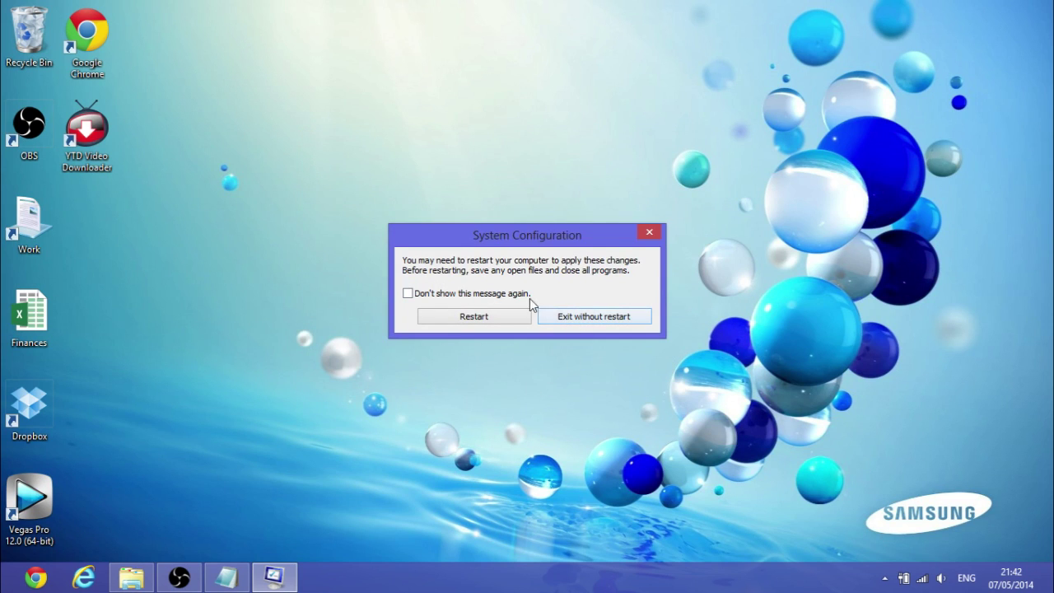
{"action": "left_click", "coordinate": [574, 319]}
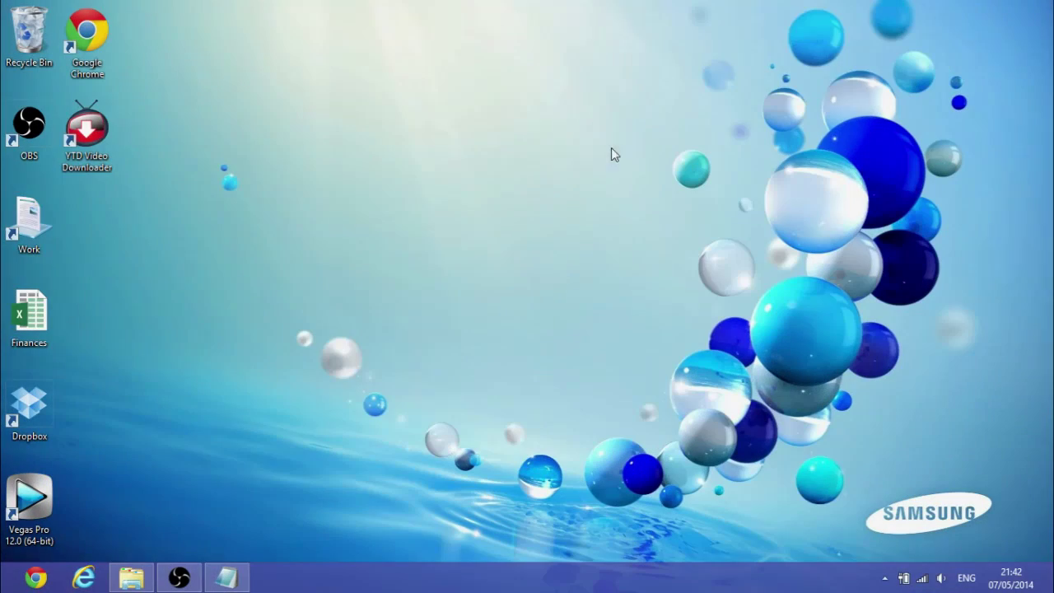
- Switch to Google Chrome, search the web for "throttlestop", and open TechPowerUp's ThrottleStop 6.00 download page
{"action": "left_click", "coordinate": [36, 577]}
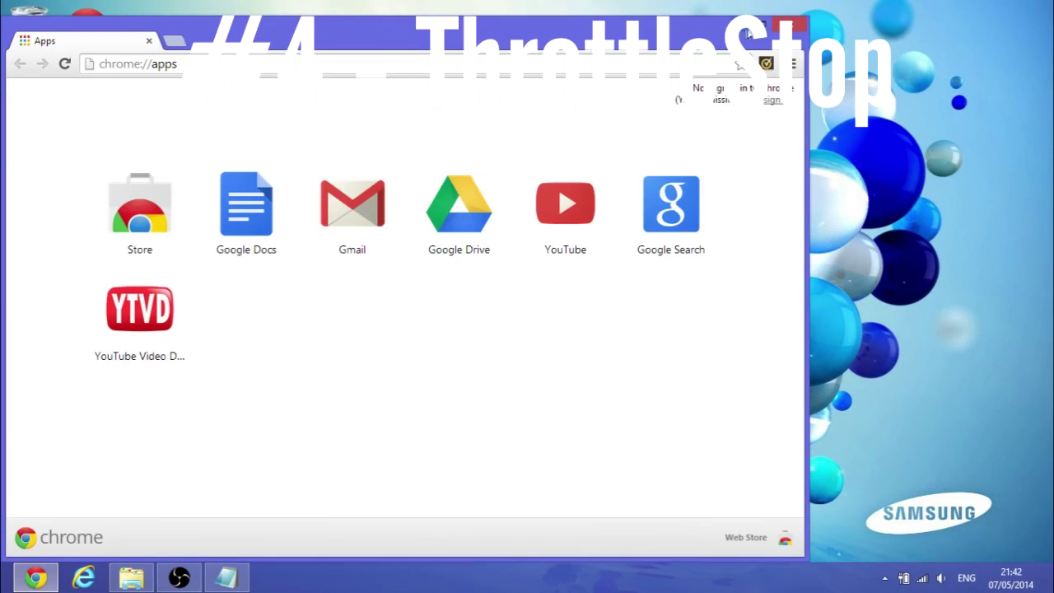
{"action": "left_click", "coordinate": [764, 24]}
{"action": "left_click", "coordinate": [474, 27]}
{"action": "type", "text": "th"}
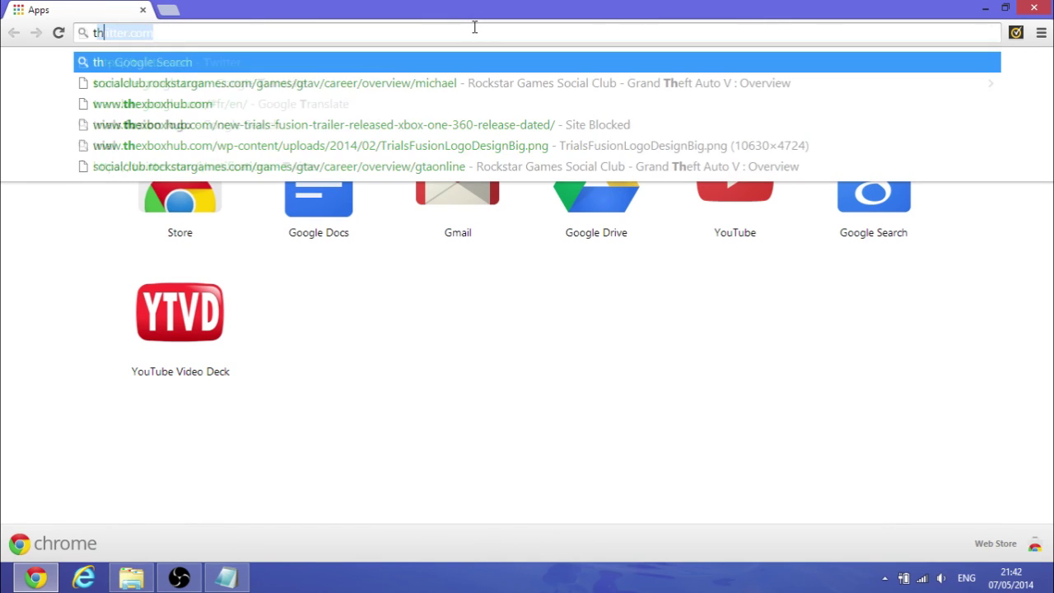
{"action": "type", "text": "rottlestop"}
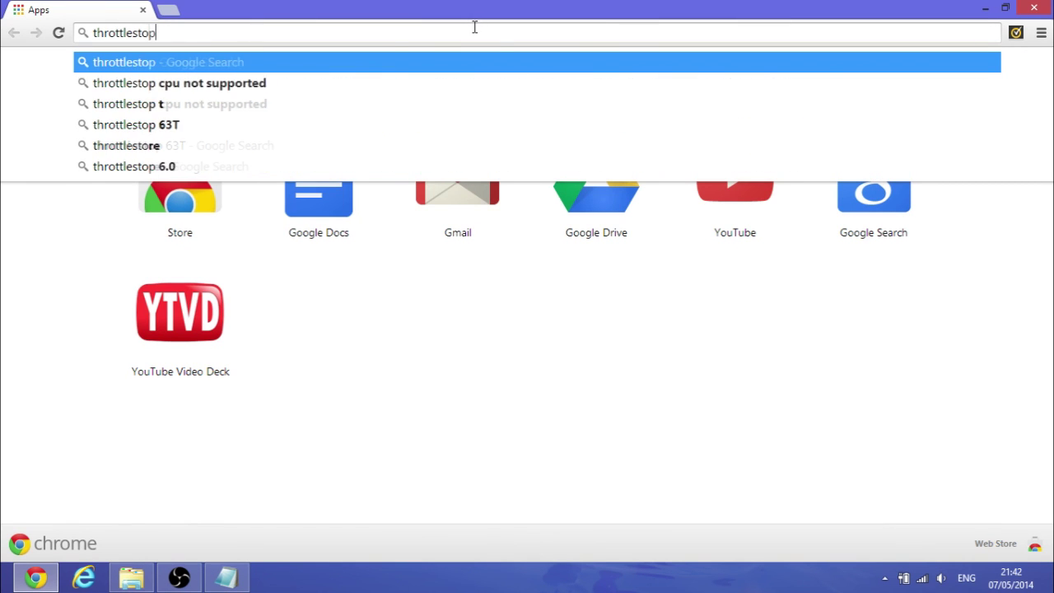
{"action": "key", "text": "Return"}
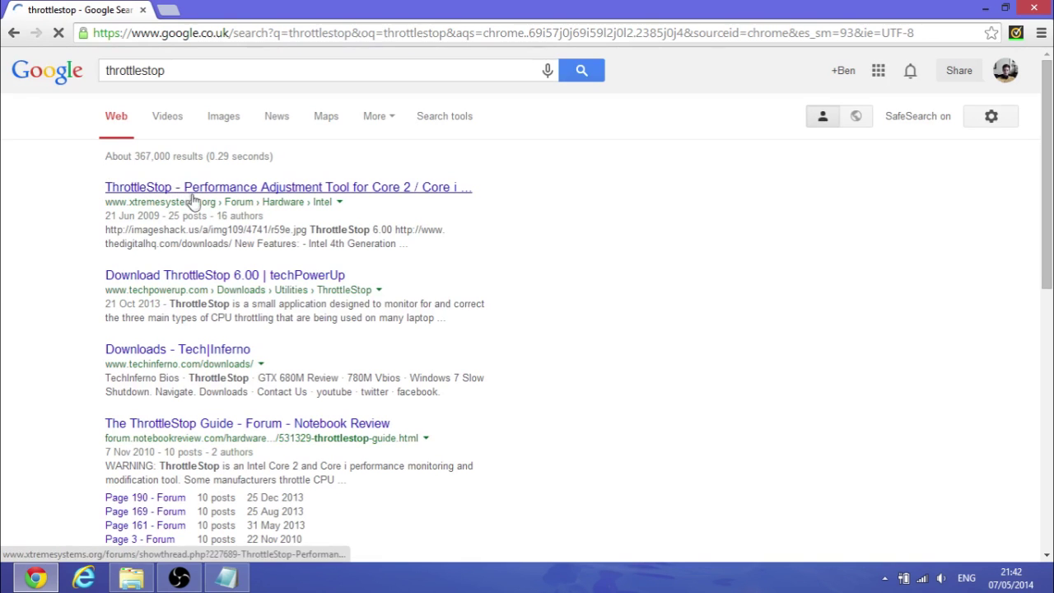
{"action": "left_click", "coordinate": [237, 284]}
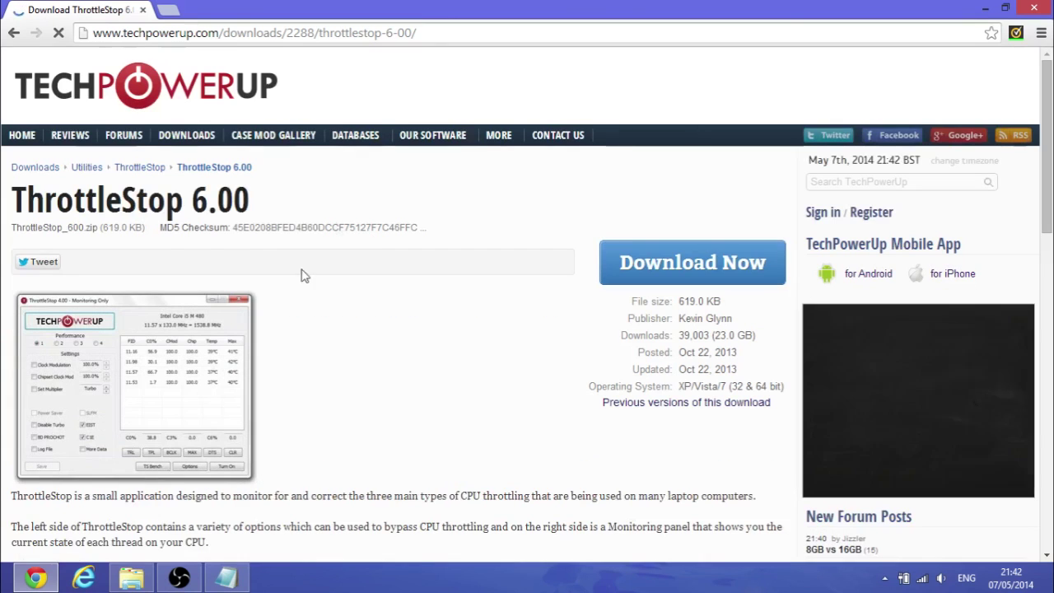
- Review the ThrottleStop 6.00 download page and check the Start screen for the installed ThrottleStop app
{"action": "left_click_drag", "start_coordinate": [250, 200], "coordinate": [43, 194]}
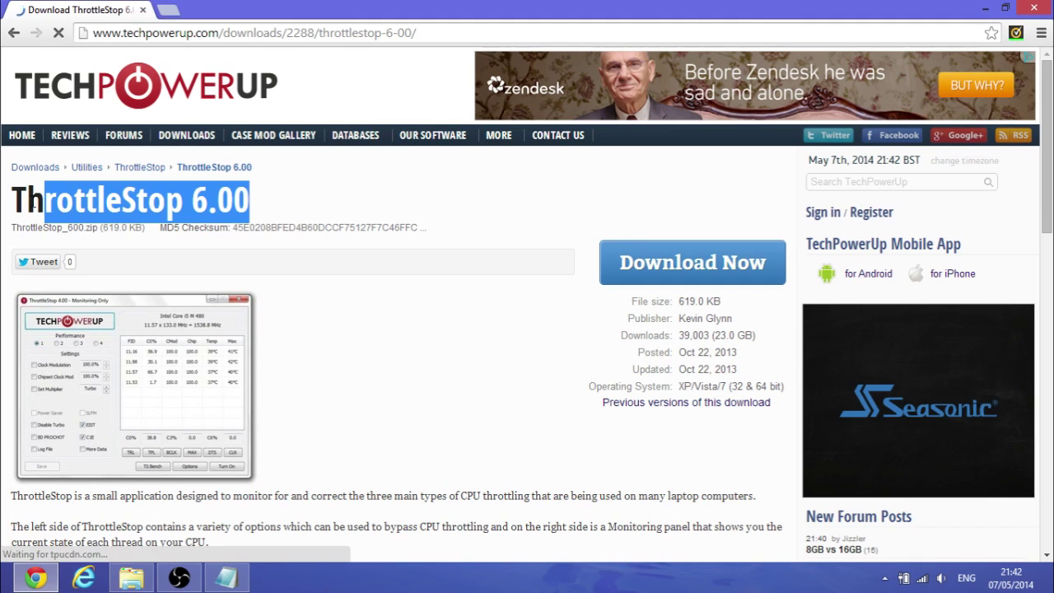
{"action": "left_click", "coordinate": [266, 157]}
{"action": "key", "text": "super"}
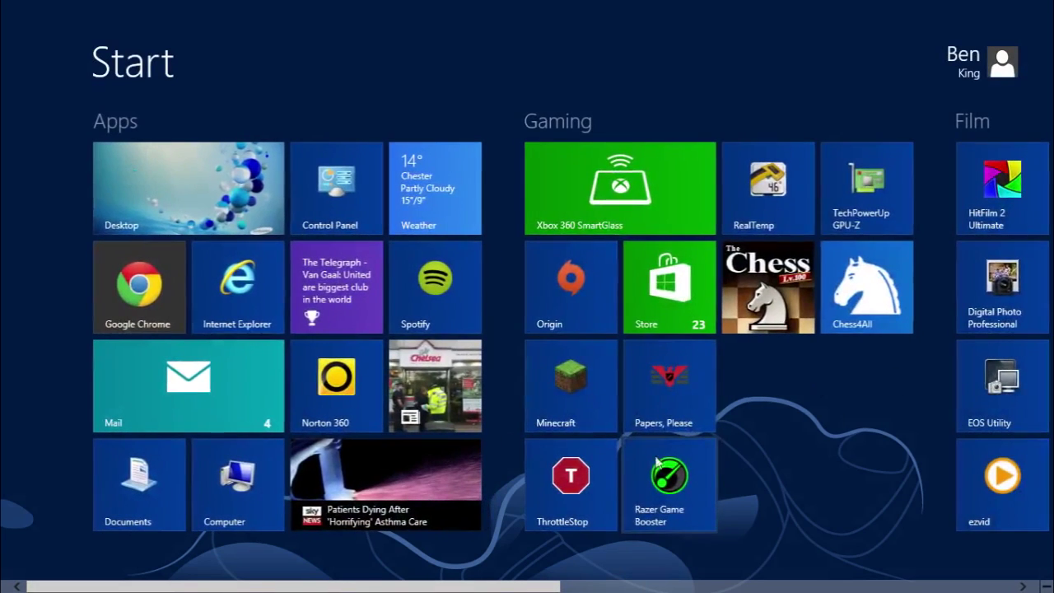
{"action": "key", "text": "super"}
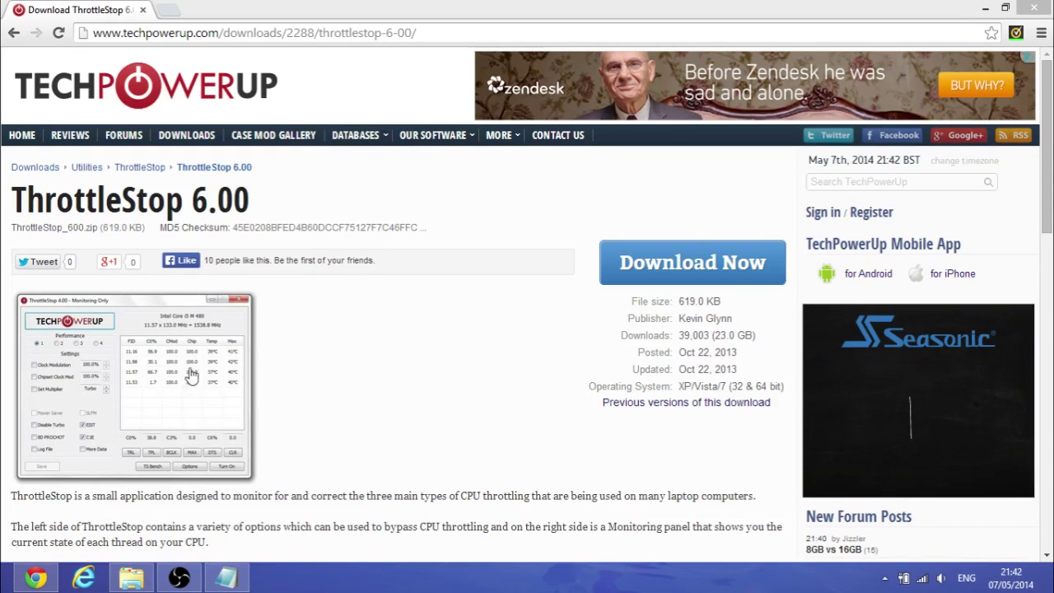
{"action": "left_click", "coordinate": [596, 305]}
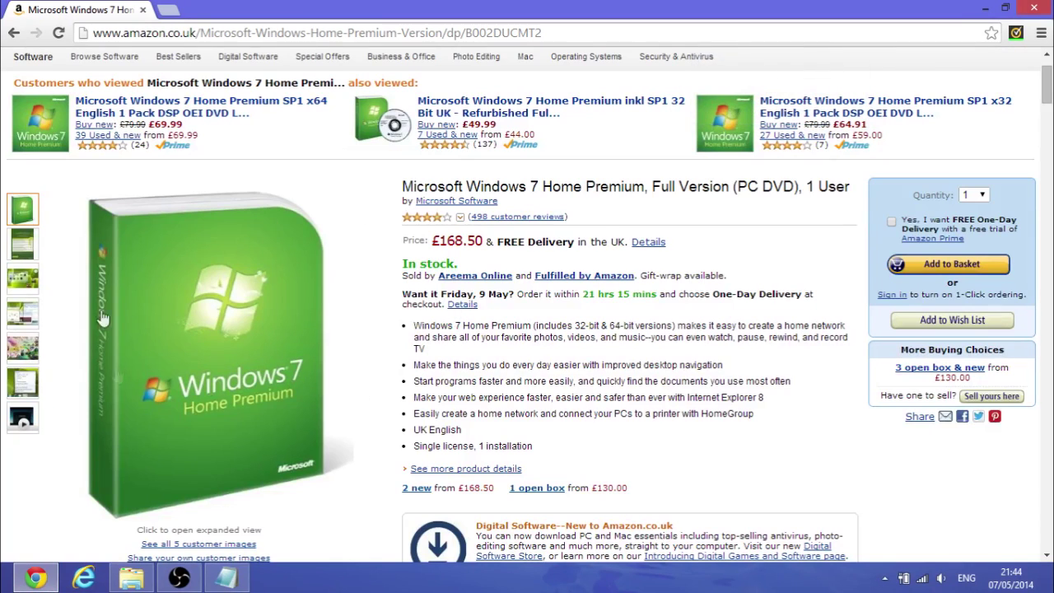
- Review the title and feature list of Amazon's Microsoft Windows 7 Home Premium product page, and minimize the browser
{"action": "left_click_drag", "start_coordinate": [403, 180], "coordinate": [647, 186]}
{"action": "left_click", "coordinate": [647, 186]}
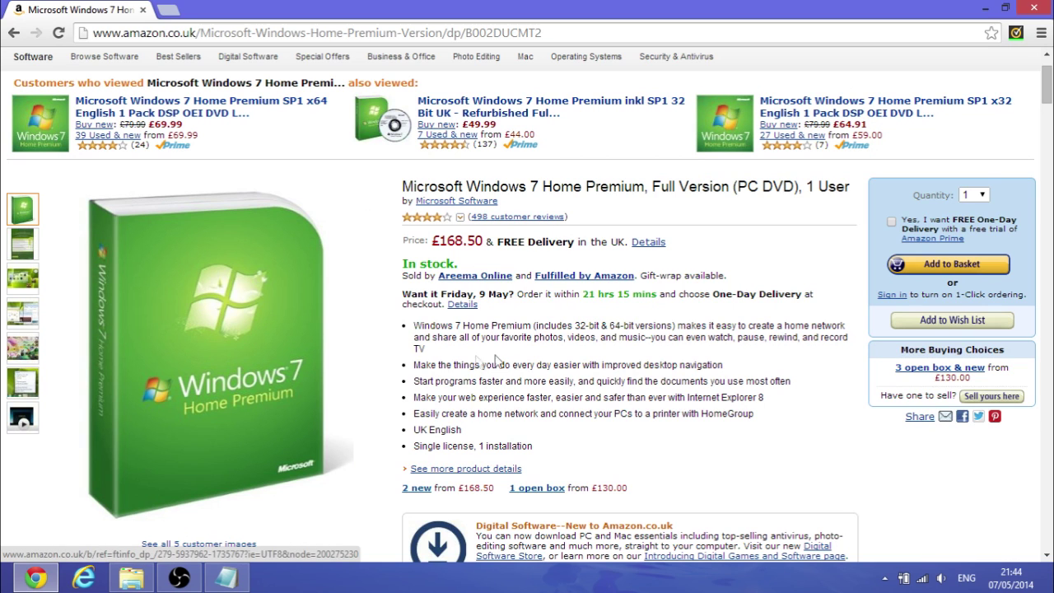
{"action": "left_click_drag", "start_coordinate": [539, 445], "coordinate": [409, 327]}
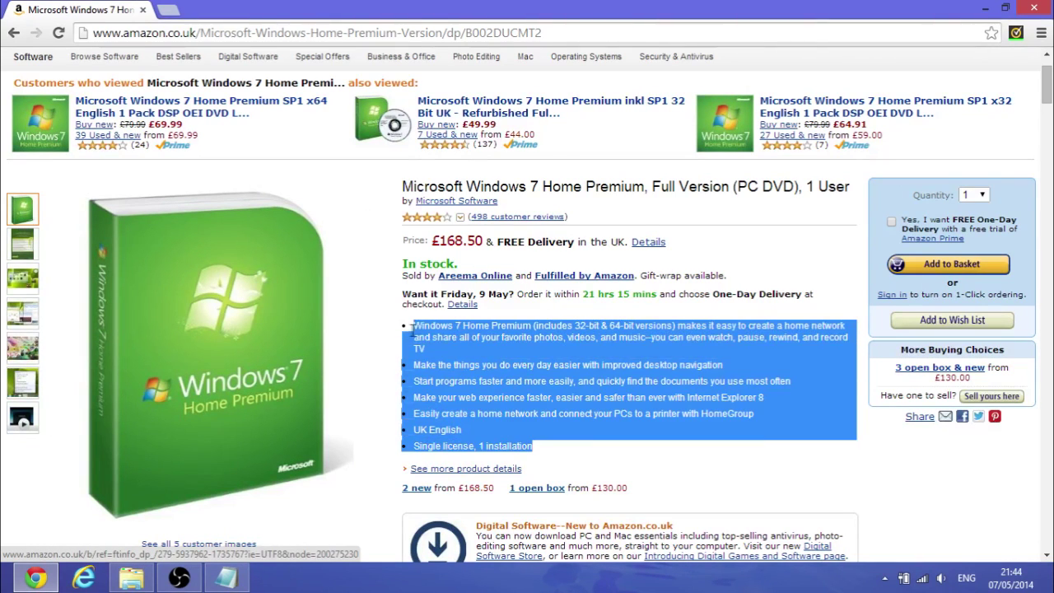
{"action": "left_click", "coordinate": [441, 336]}
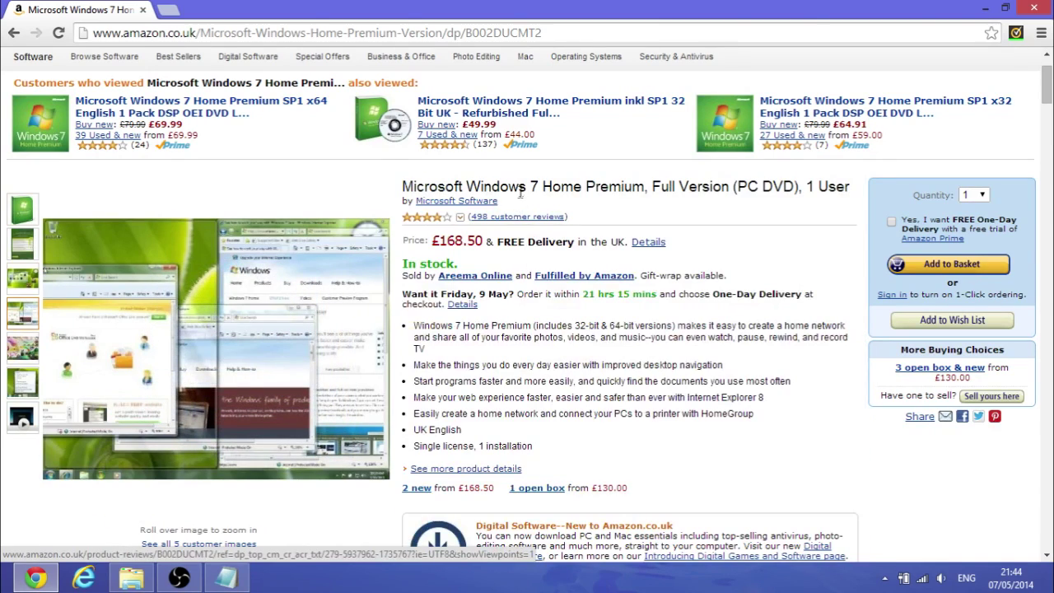
{"action": "left_click_drag", "start_coordinate": [532, 186], "coordinate": [650, 186]}
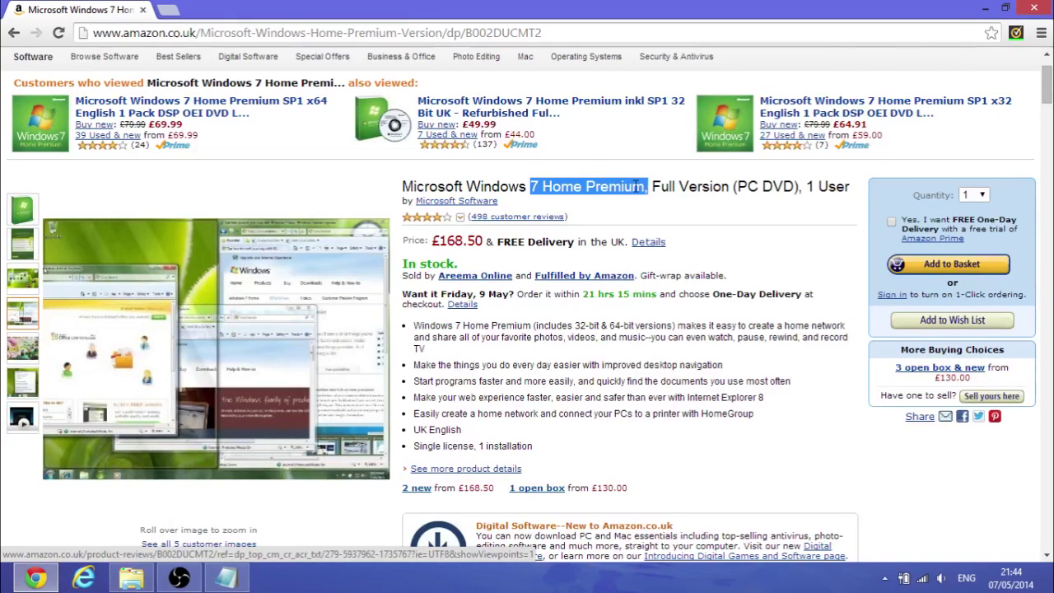
{"action": "left_click", "coordinate": [639, 186]}
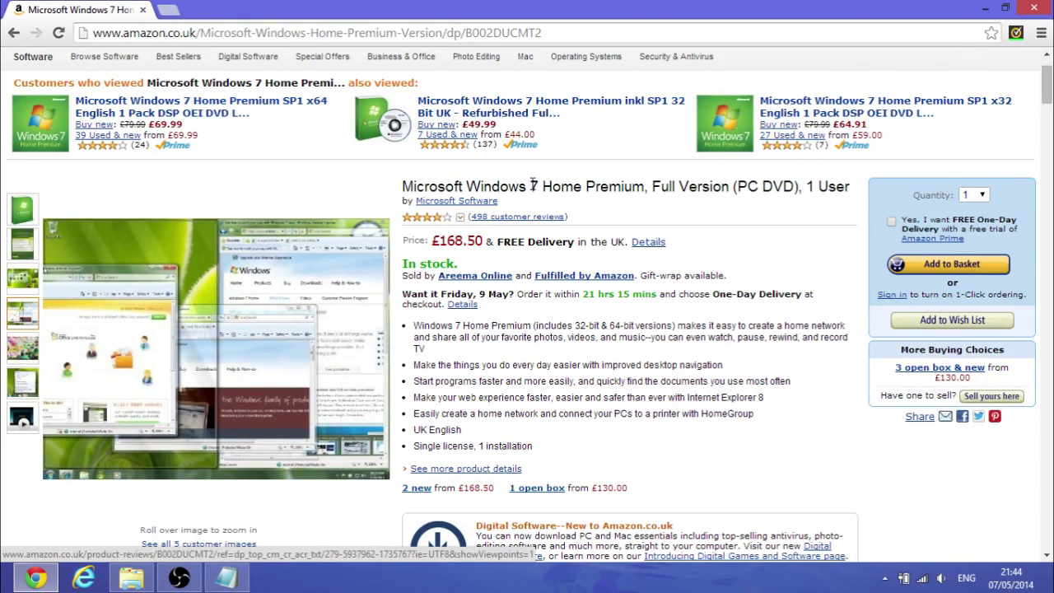
{"action": "left_click_drag", "start_coordinate": [532, 186], "coordinate": [635, 186]}
{"action": "left_click", "coordinate": [639, 187]}
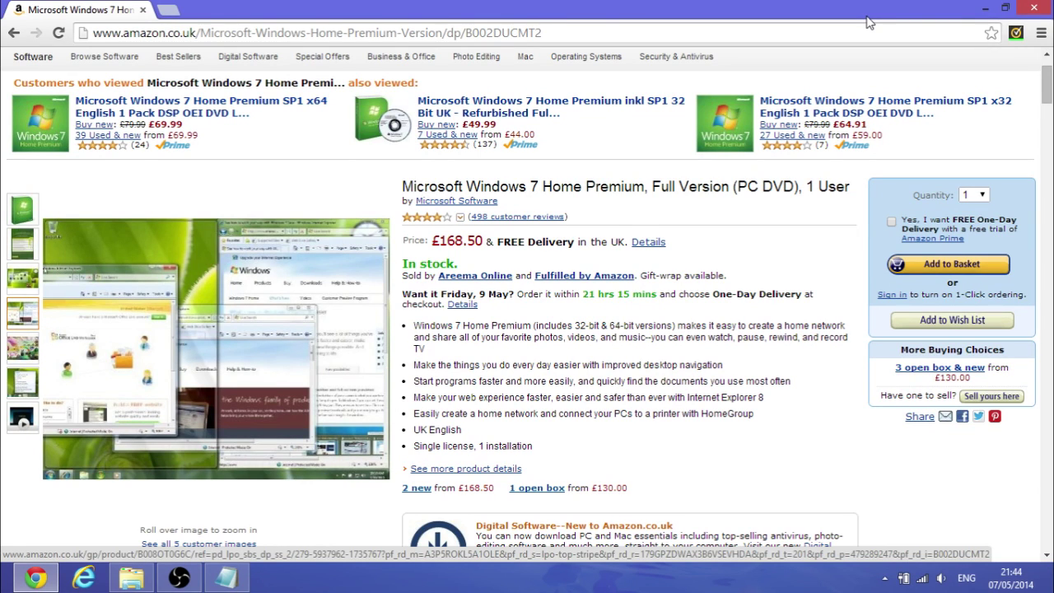
{"action": "left_click", "coordinate": [985, 8]}
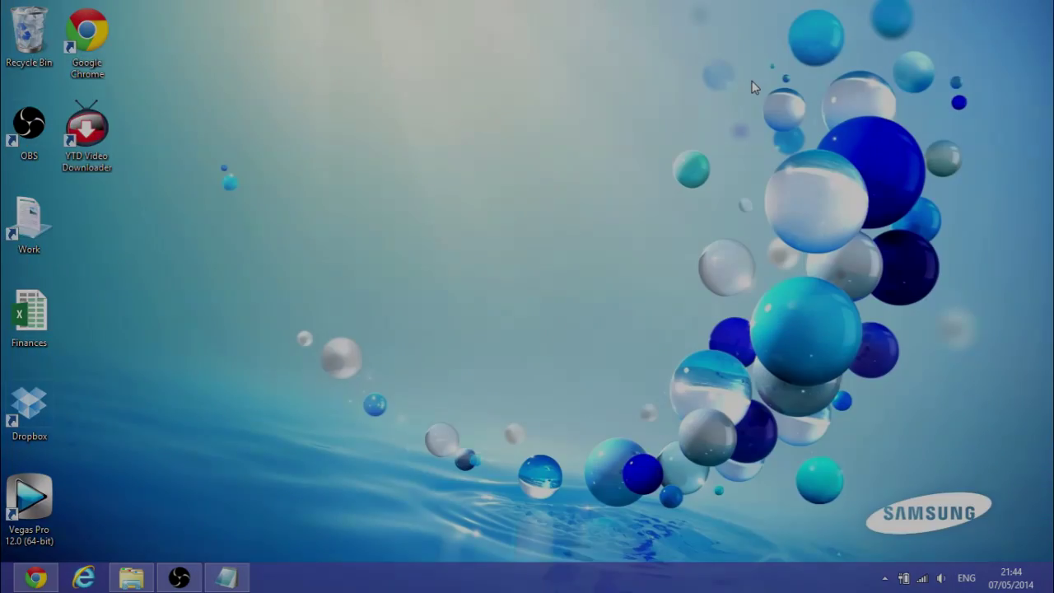